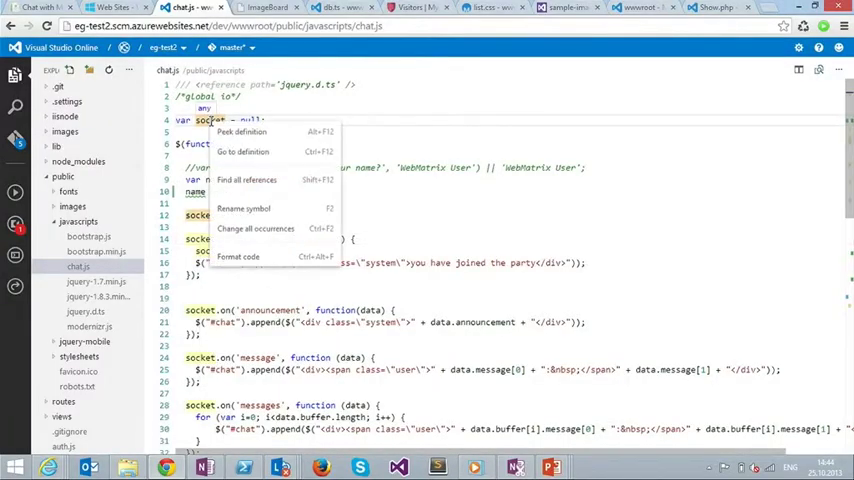
left_click(238, 209)
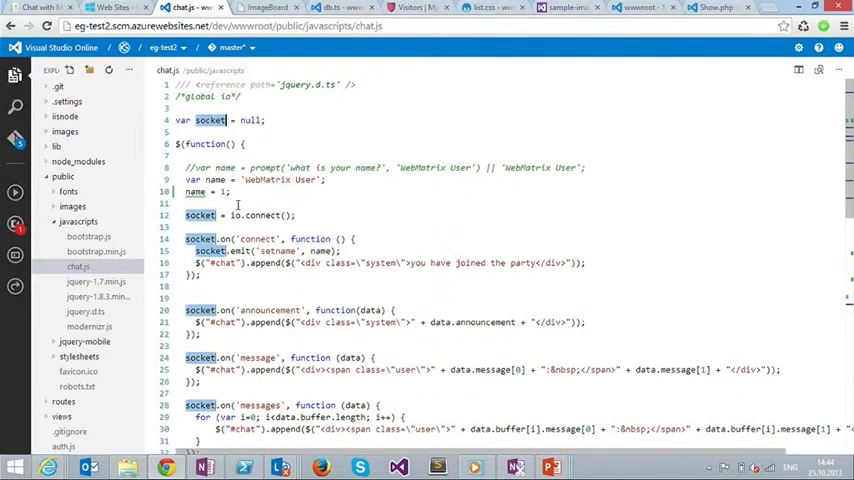
type("dsfsdffdgfdgd")
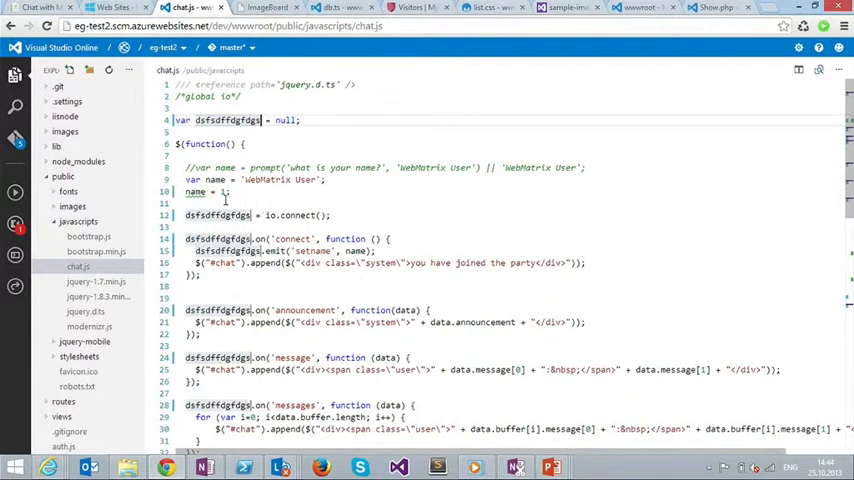
key("BackSpace")
key("BackSpace")
key("BackSpace")
key("BackSpace")
key("BackSpace")
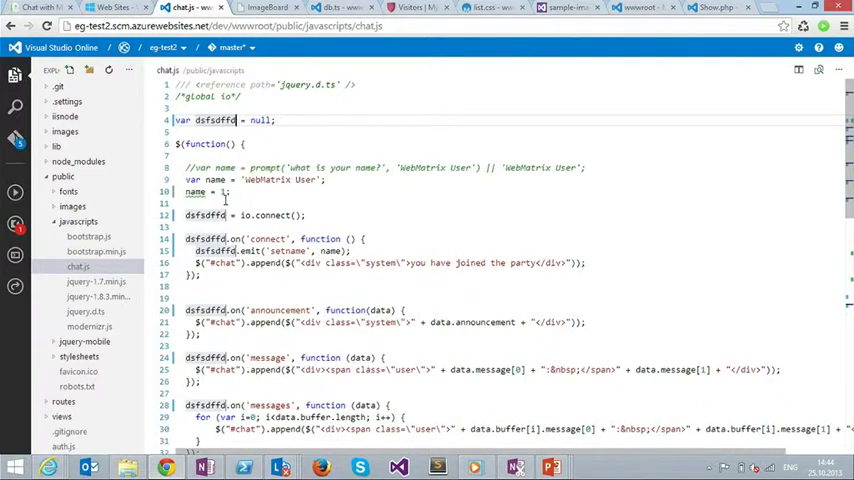
key("BackSpace")
key("BackSpace")
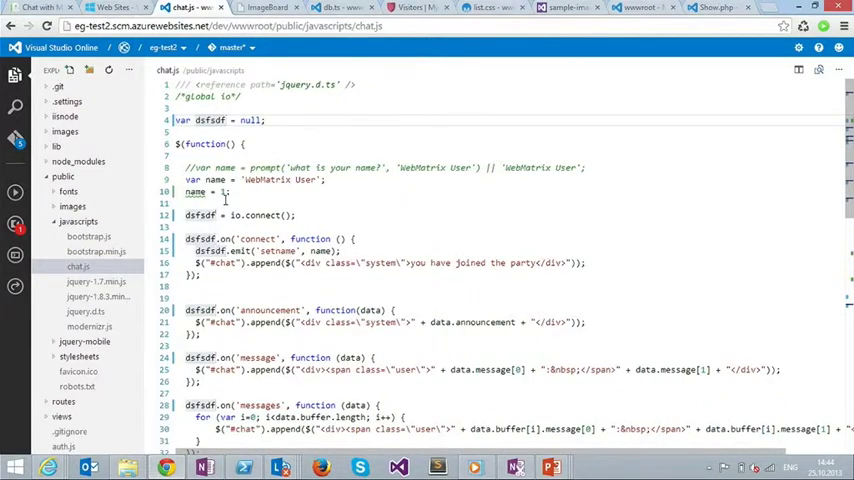
key("ctrl+z")
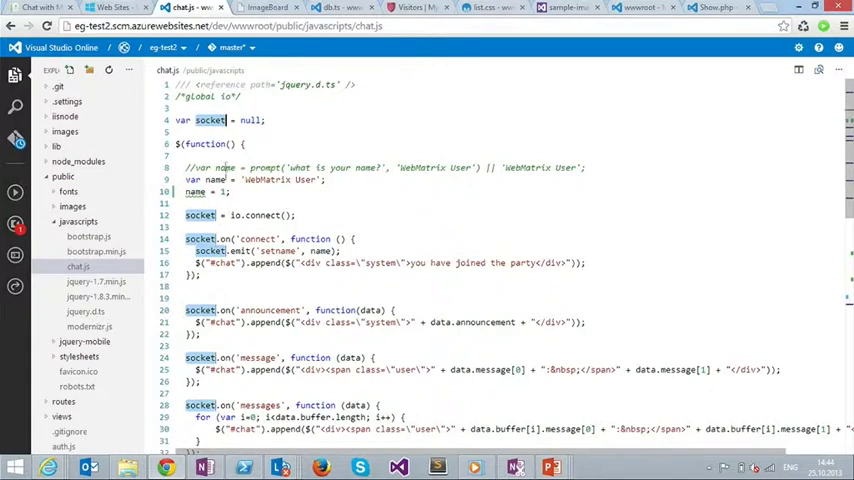
left_click_drag(258, 250, 280, 263)
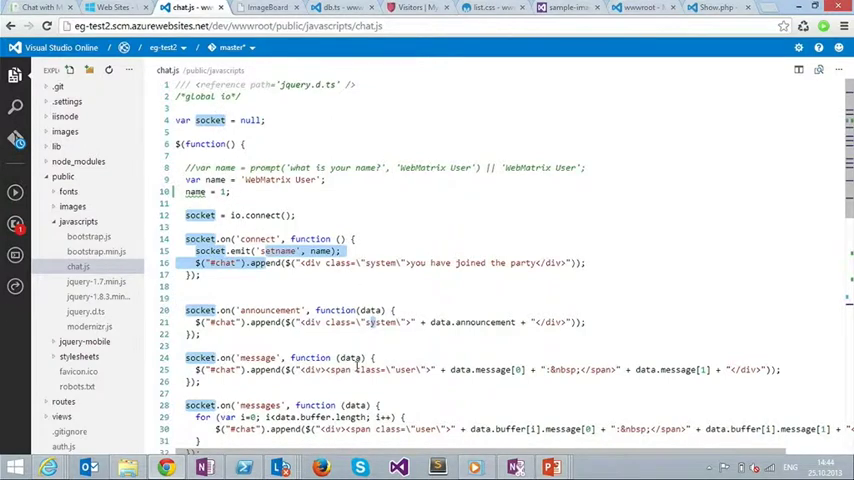
key("Right")
key("Right")
key("Right")
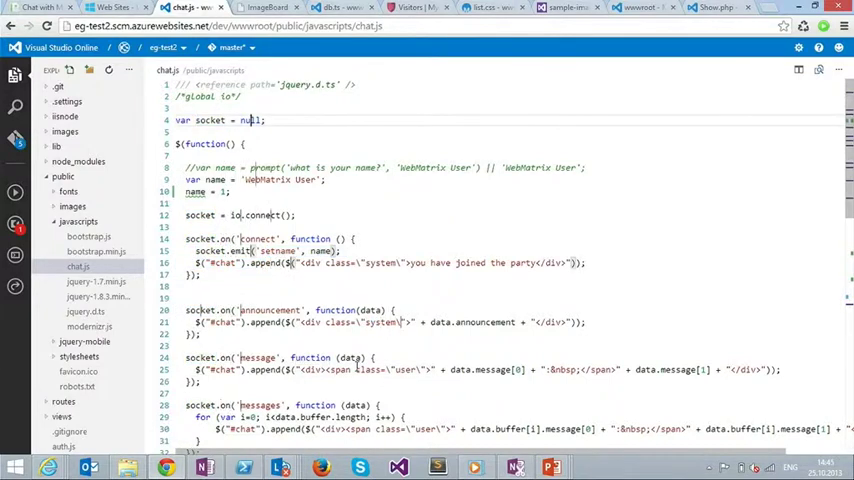
key("Down")
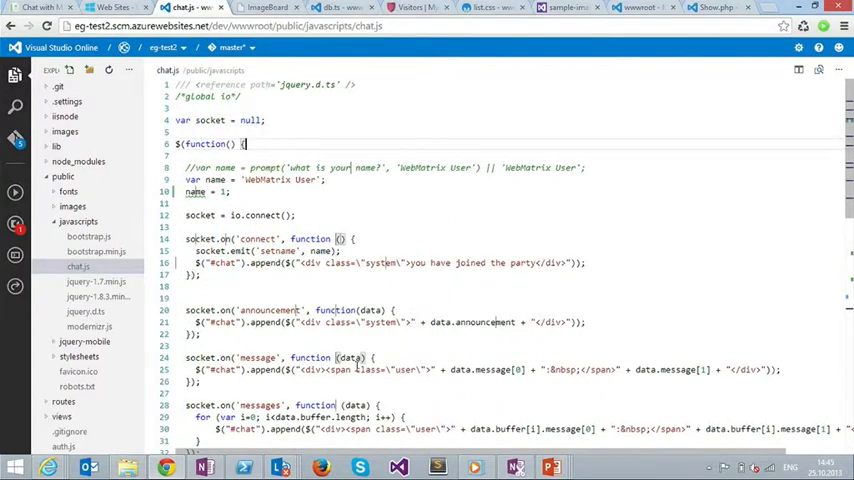
key("Up")
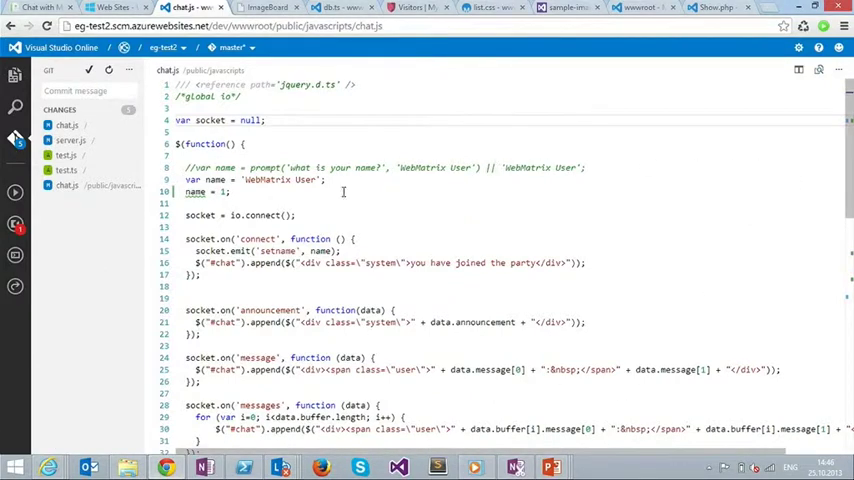
mouse_move(66, 155)
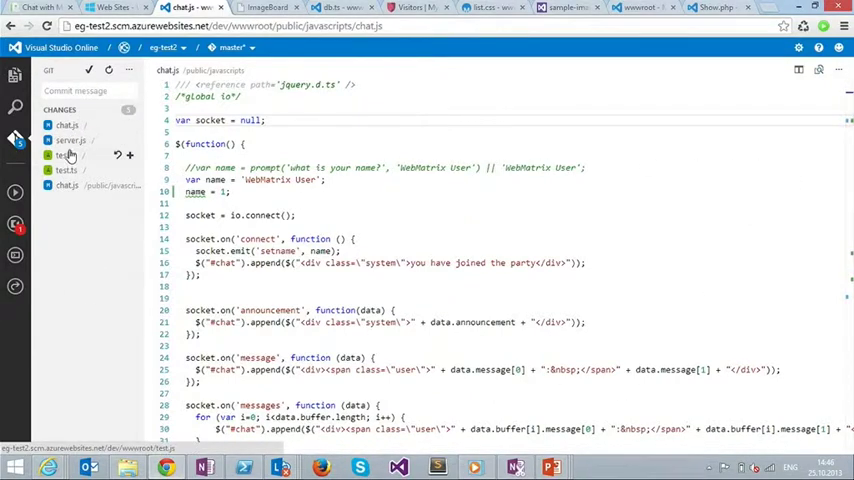
- Open chat.js's side-by-side diff against the committed version, then switch it to inline view
left_click(68, 125)
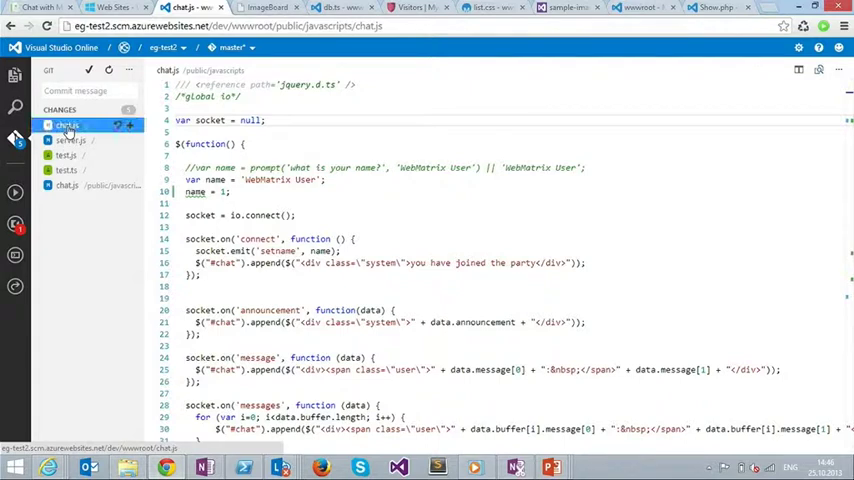
left_click(68, 125)
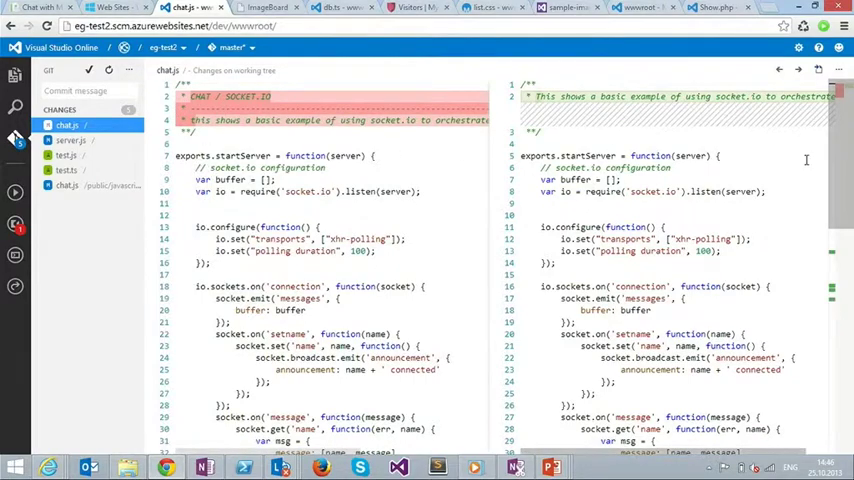
mouse_move(841, 163)
left_mouse_down()
mouse_move(845, 190)
mouse_move(840, 95)
left_mouse_up()
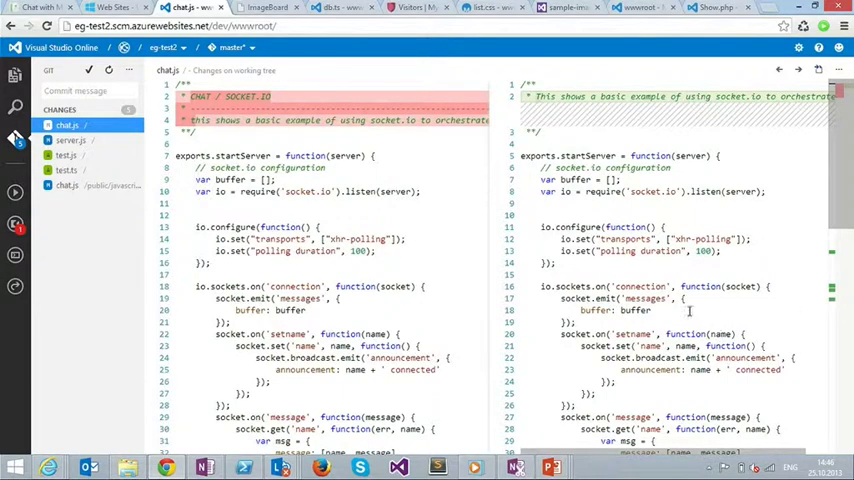
left_click(839, 69)
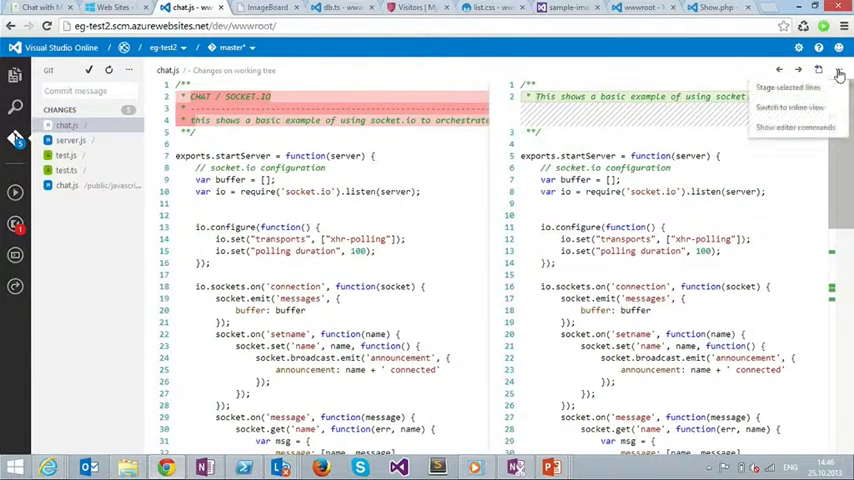
left_click(789, 108)
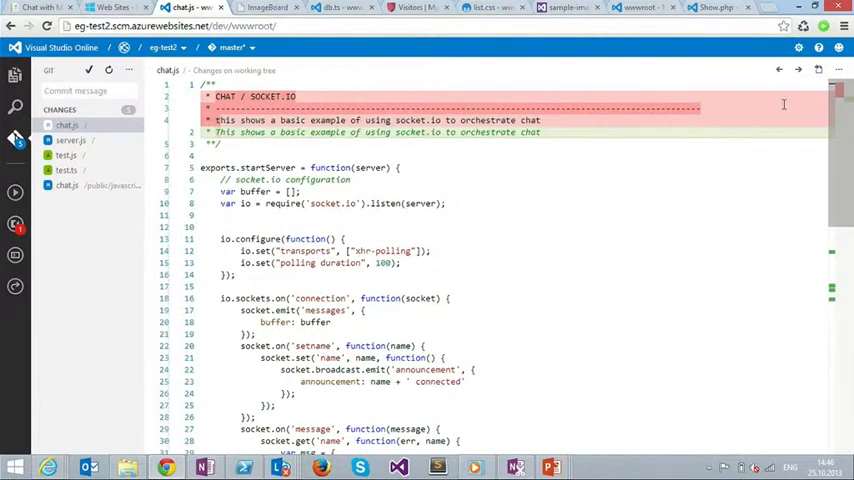
- Remove the stray 'hhhh' from line 2 of the chat.js diff and return to editor view
left_click(268, 132)
type("hhhh")
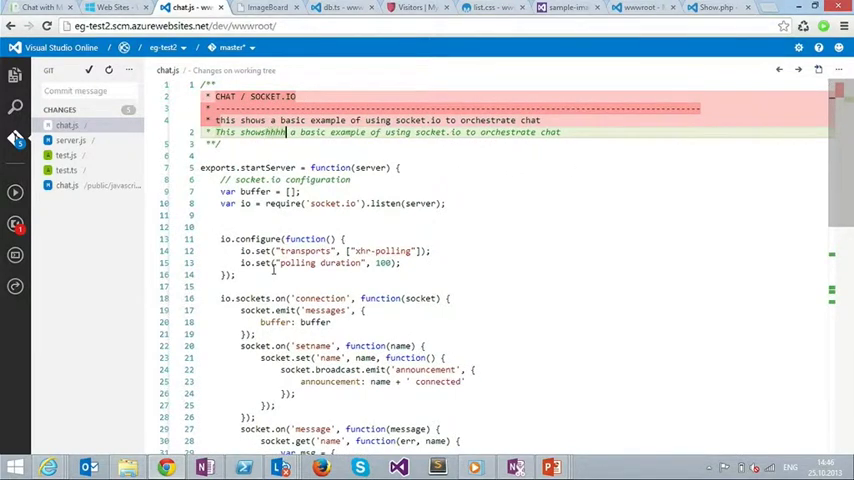
key("BackSpace")
key("BackSpace")
key("BackSpace")
key("BackSpace")
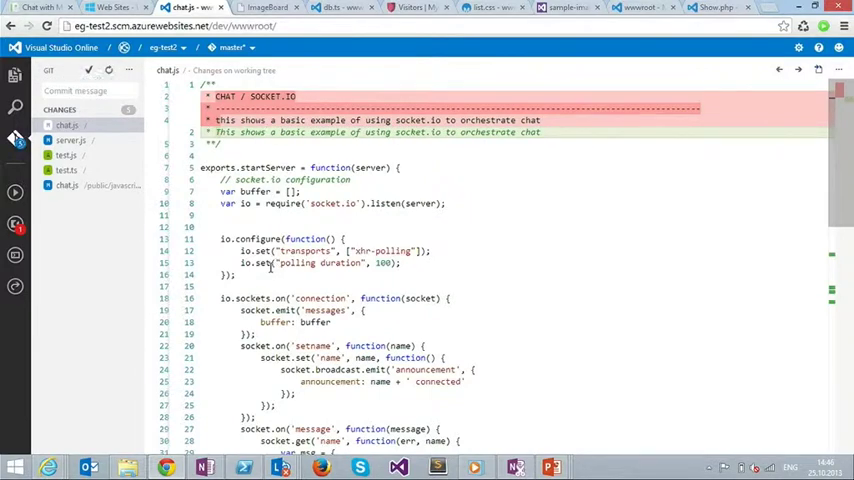
mouse_move(818, 70)
left_click(817, 78)
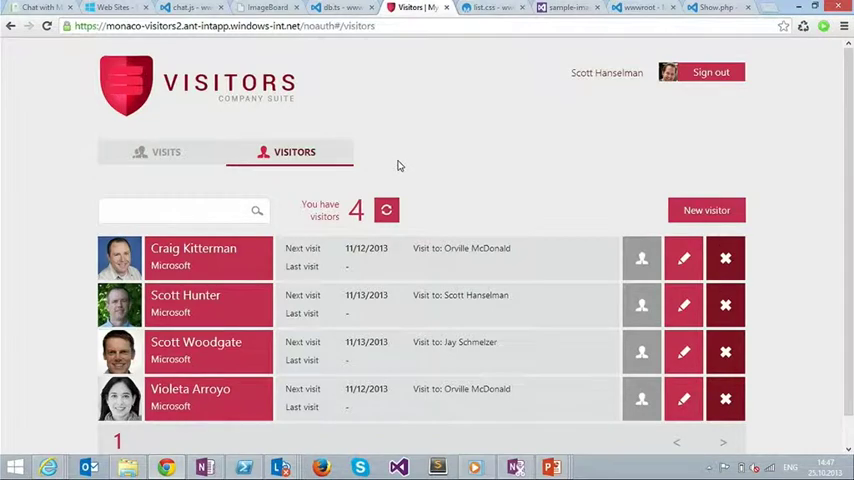
- Switch to the list.css browser tab showing the Visitors web app's stylesheet
left_click(487, 7)
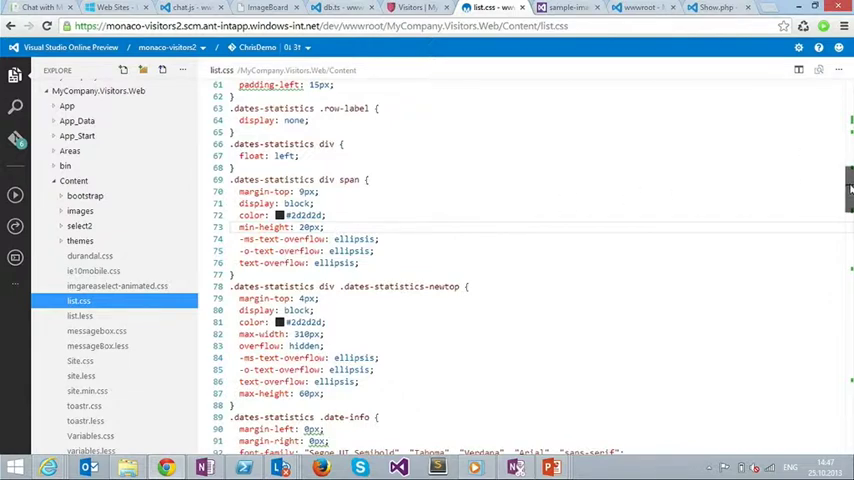
scroll(500, 250, "up", 8)
scroll(500, 250, "up", 8)
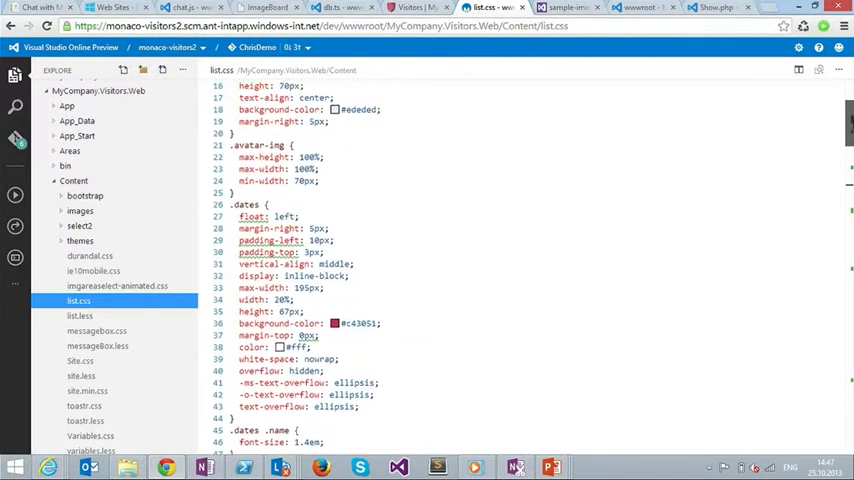
scroll(500, 250, "up", 1)
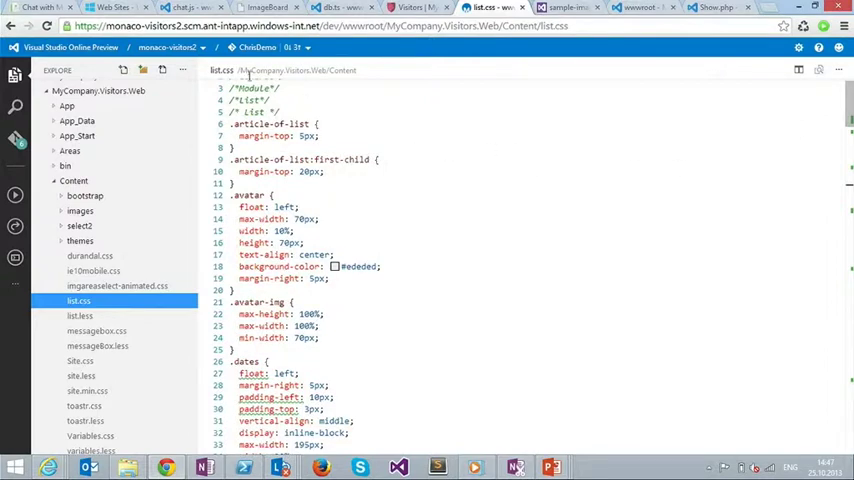
- Switch back to the chat.js project and open chat.js from public/javascripts
left_click(185, 7)
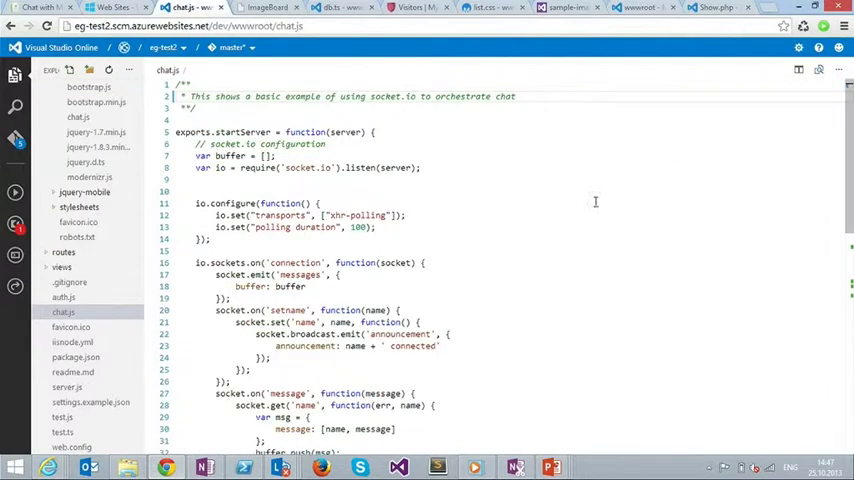
left_click_drag(848, 90, 848, 260)
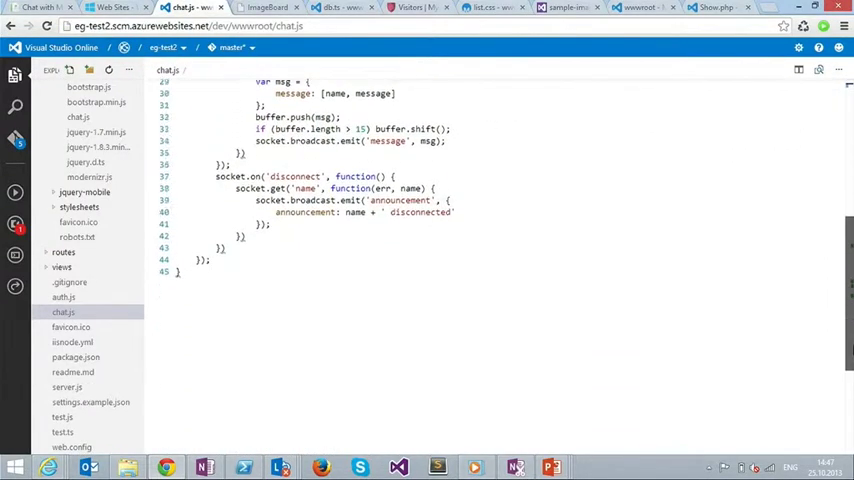
scroll(450, 200, "up", 5)
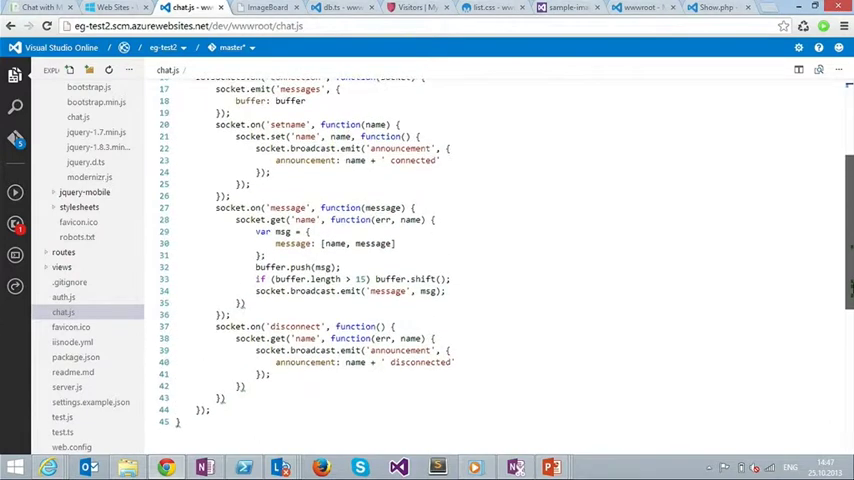
scroll(450, 200, "up", 1)
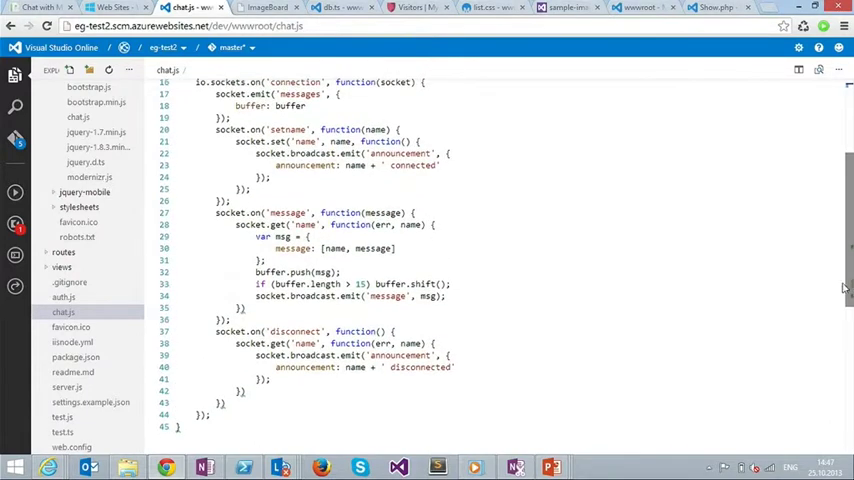
left_click(78, 117)
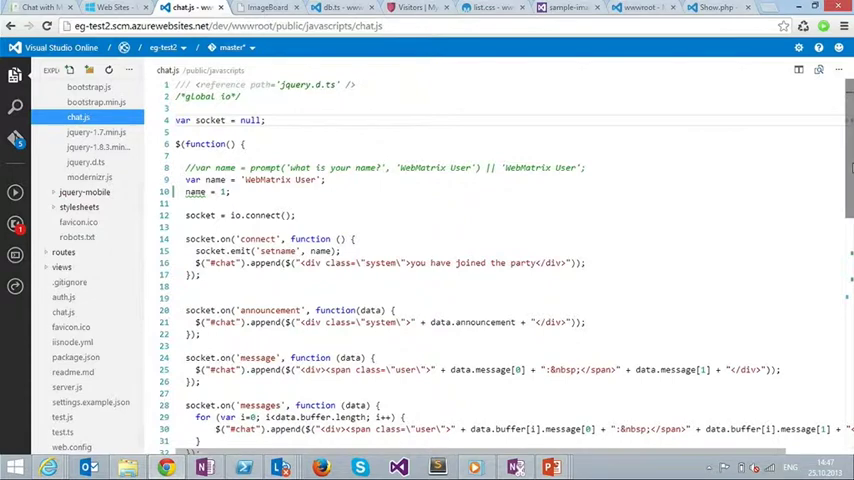
scroll(450, 250, "down", 5)
scroll(450, 250, "down", 5)
scroll(450, 250, "down", 3)
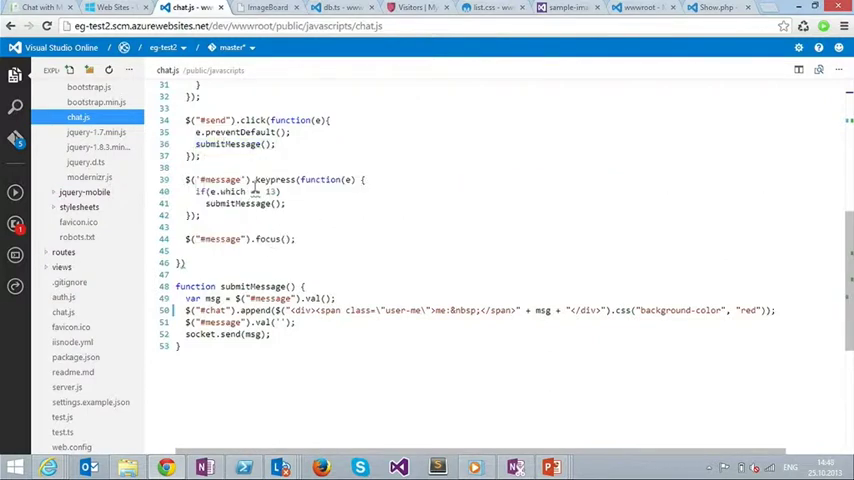
right_click(228, 144)
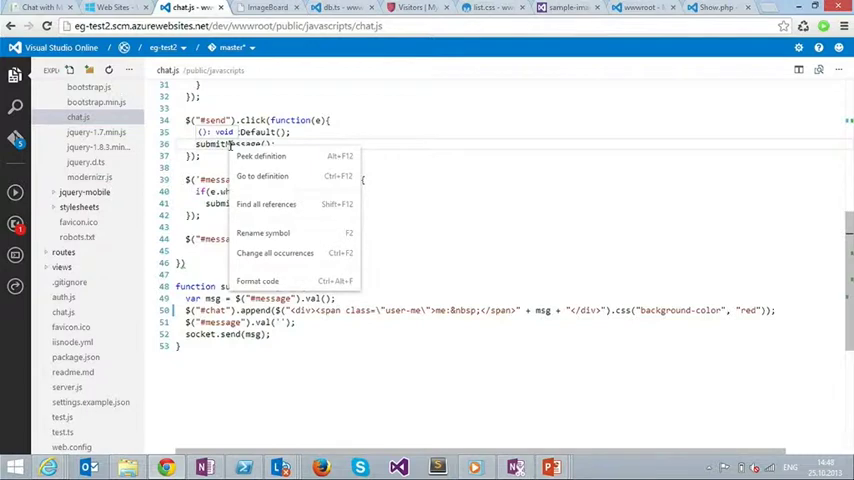
left_click(240, 158)
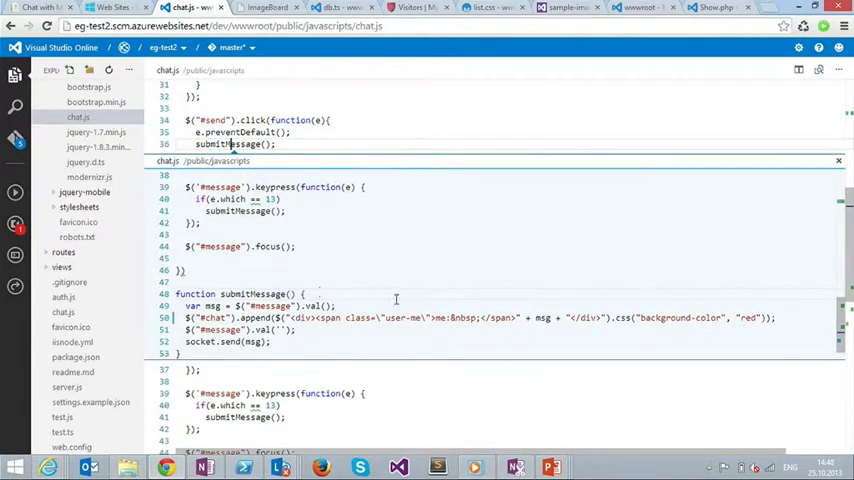
left_click(840, 165)
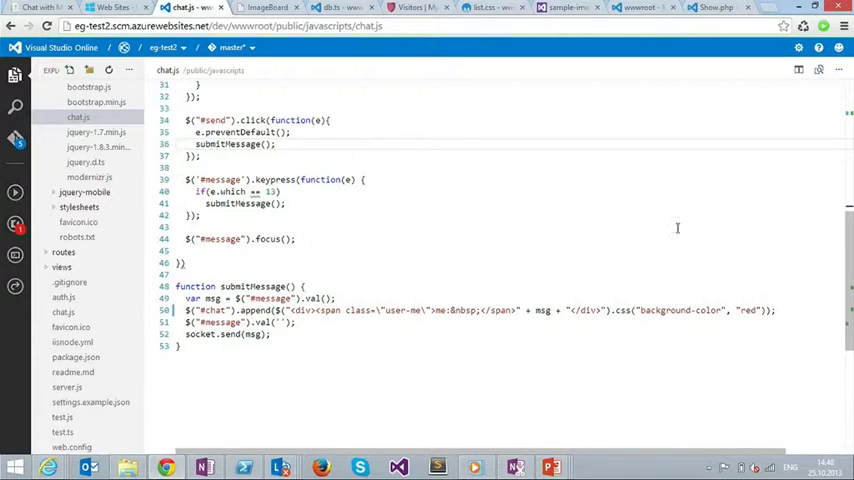
scroll(600, 220, "up", 6)
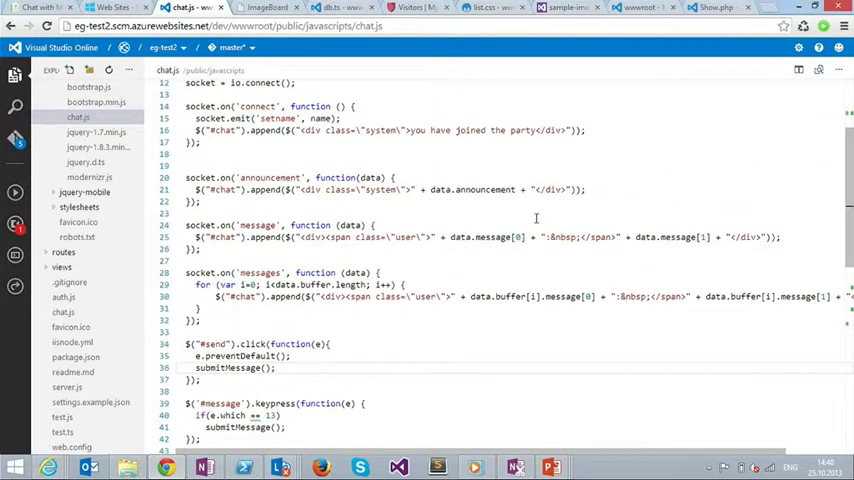
right_click(195, 178)
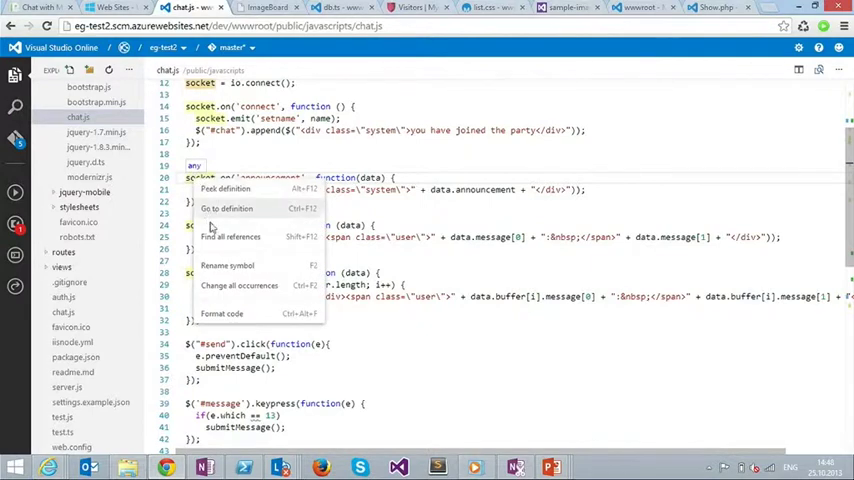
left_click(230, 237)
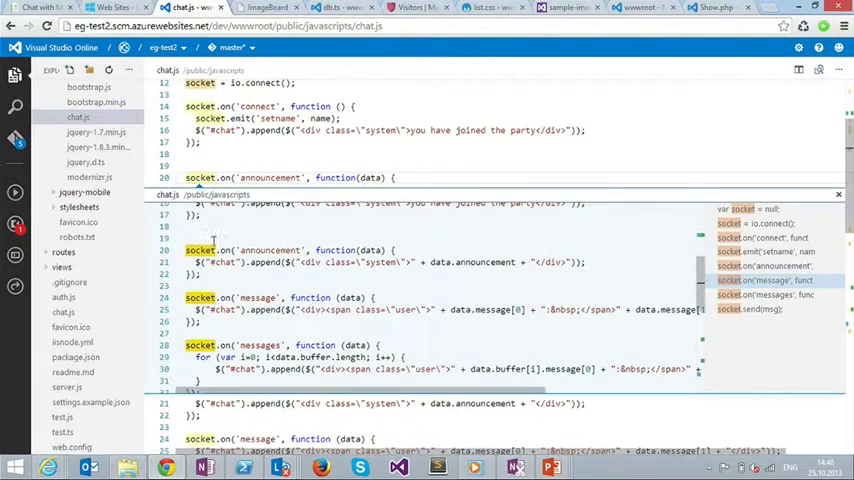
left_click(760, 252)
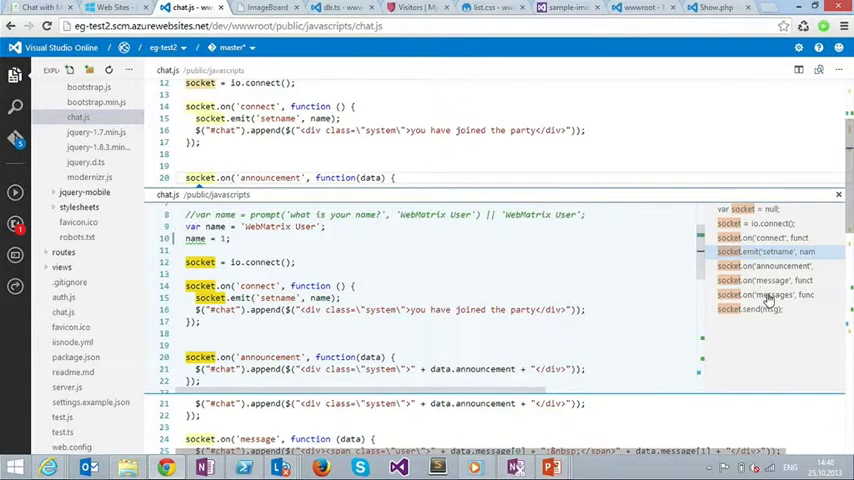
left_click(762, 292)
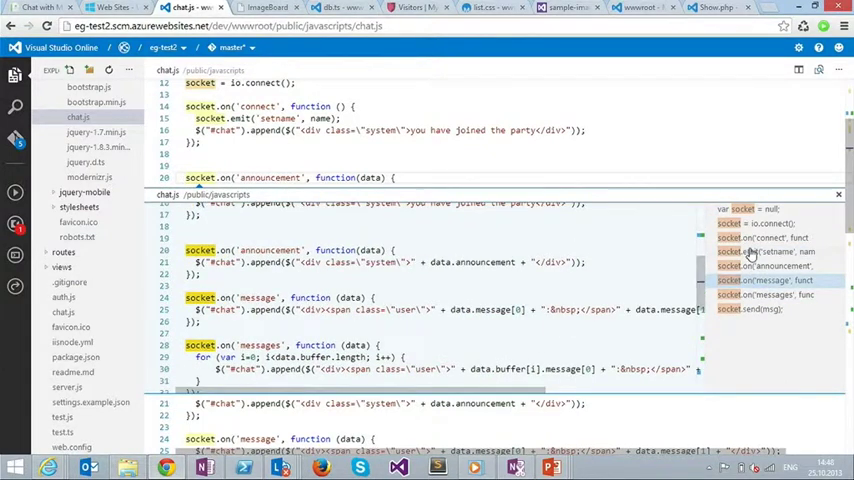
left_click(766, 252)
left_click(838, 196)
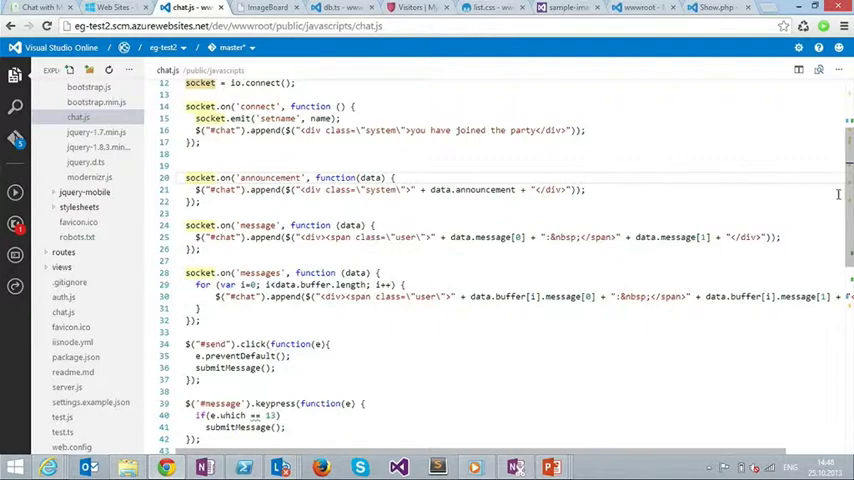
- Bring up Show all commands from the gear menu and clear the '>' prefix
left_click(820, 50)
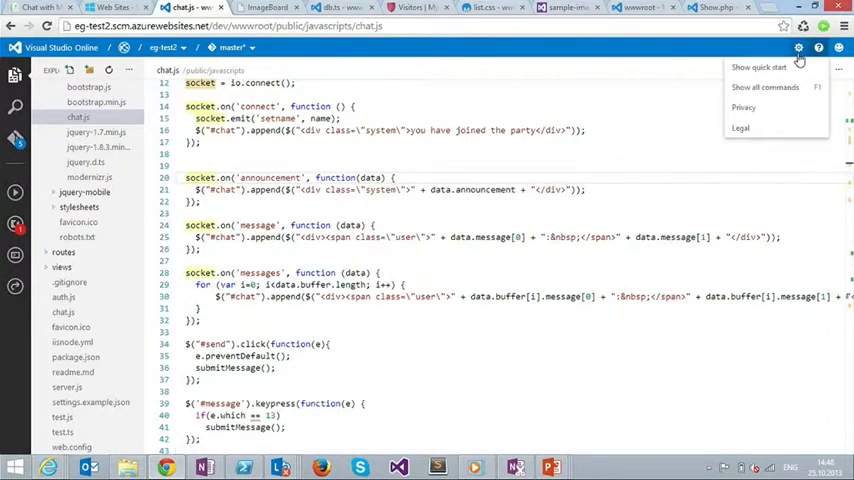
left_click(758, 88)
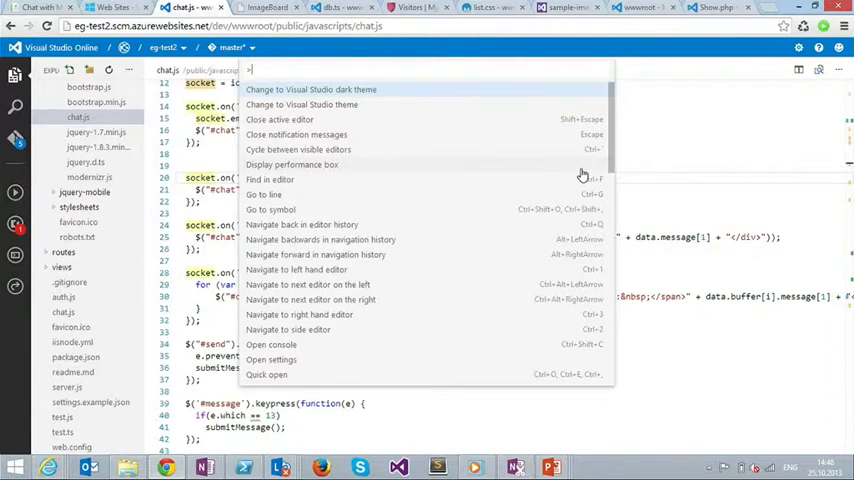
key("BackSpace")
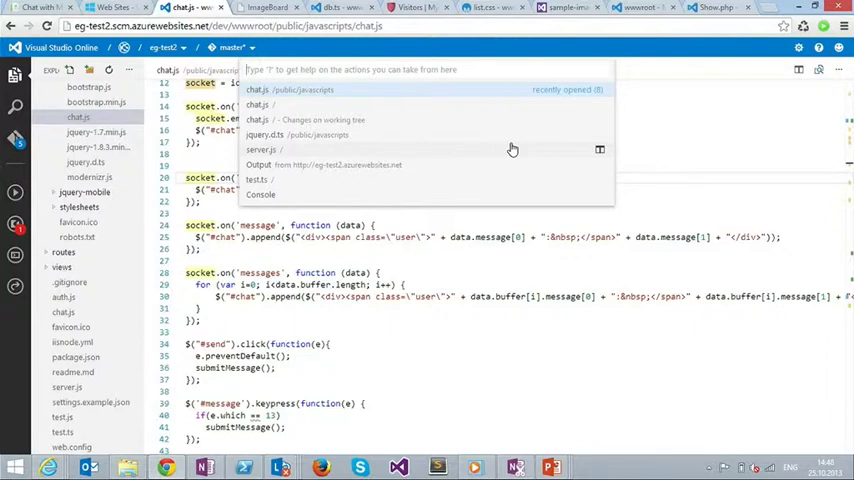
type("@")
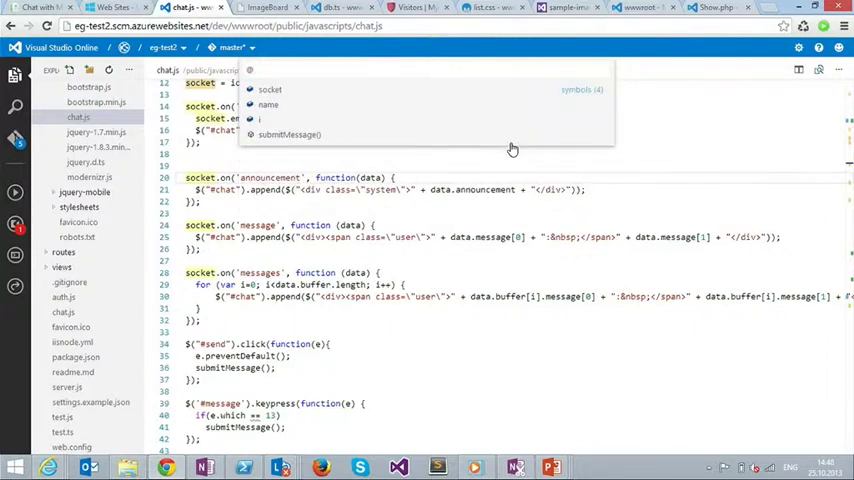
- Step through the chat.js symbols socket, name, i and submitMessage with the arrow keys
key("Down")
key("Down")
key("Down")
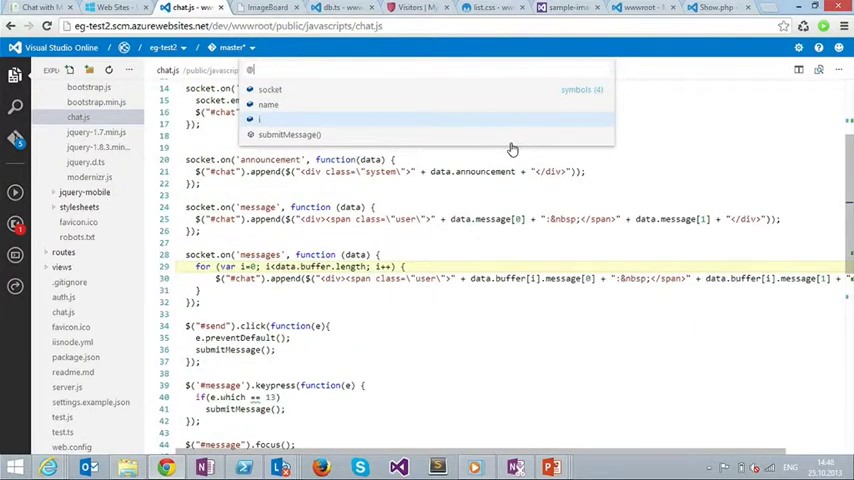
key("Down")
key("Up")
key("Down")
key("Down")
key("Up")
key("Up")
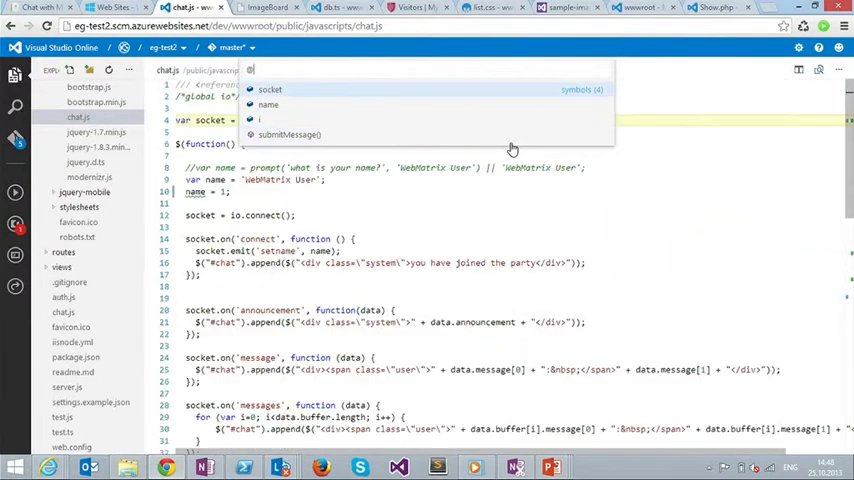
key("Down")
key("Down")
key("Down")
key("Up")
key("Up")
key("Down")
key("Down")
key("Up")
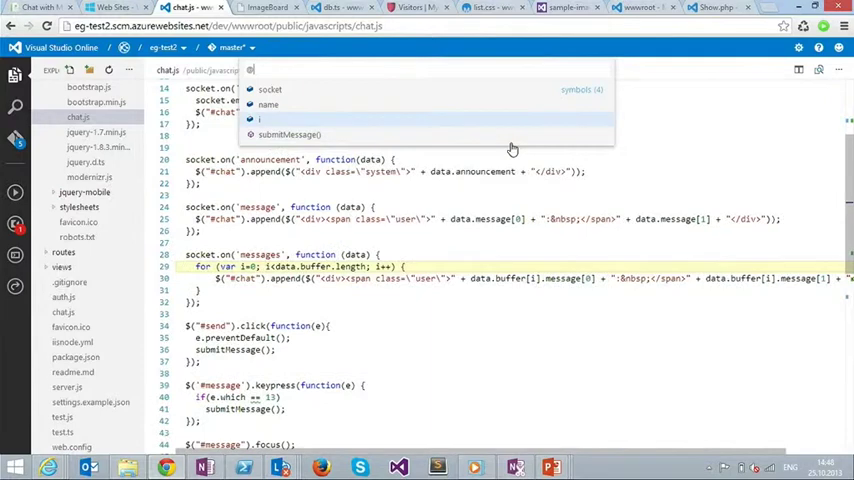
key("Up")
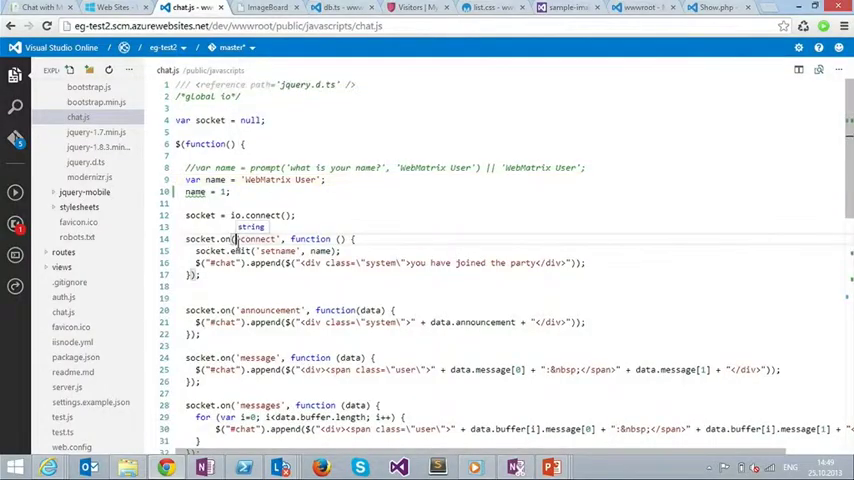
- Use a *.less quick-open search to open chat.less, then style.less from public/stylesheets
key("ctrl+e")
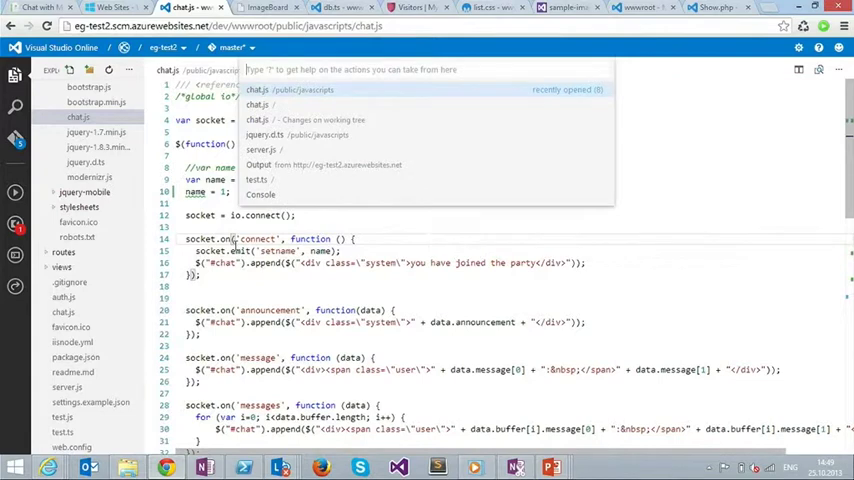
type("*")
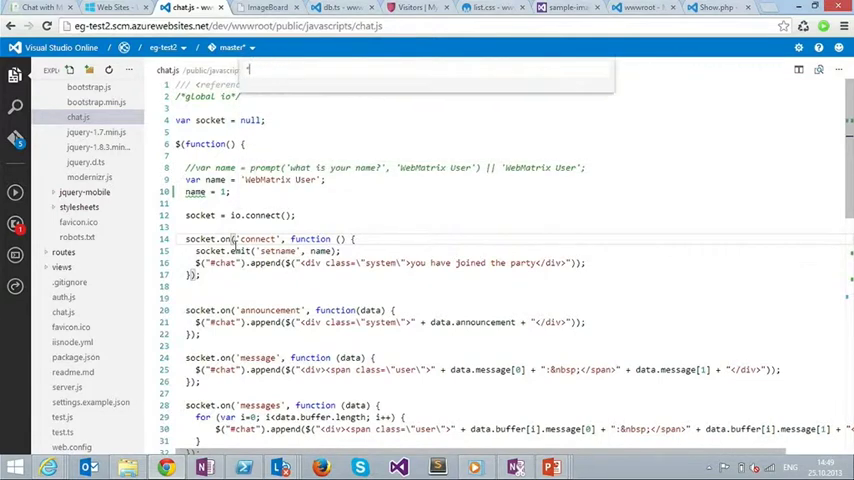
key("BackSpace")
type("ind")
type("le")
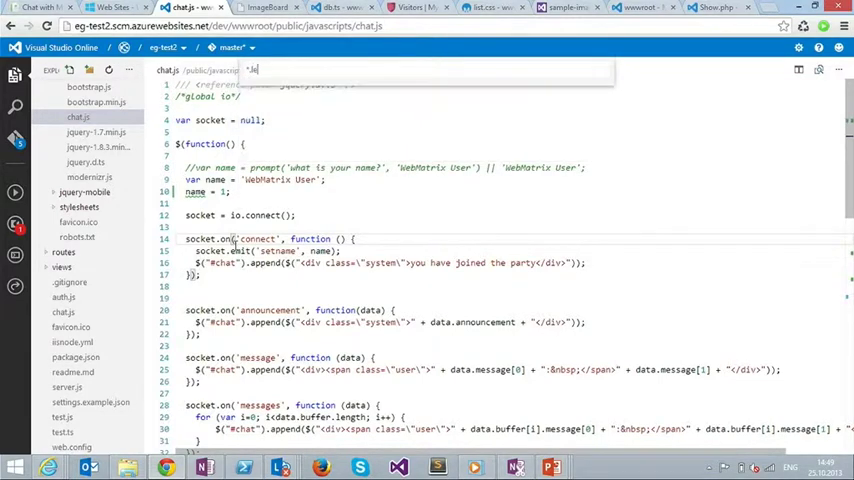
type("ss")
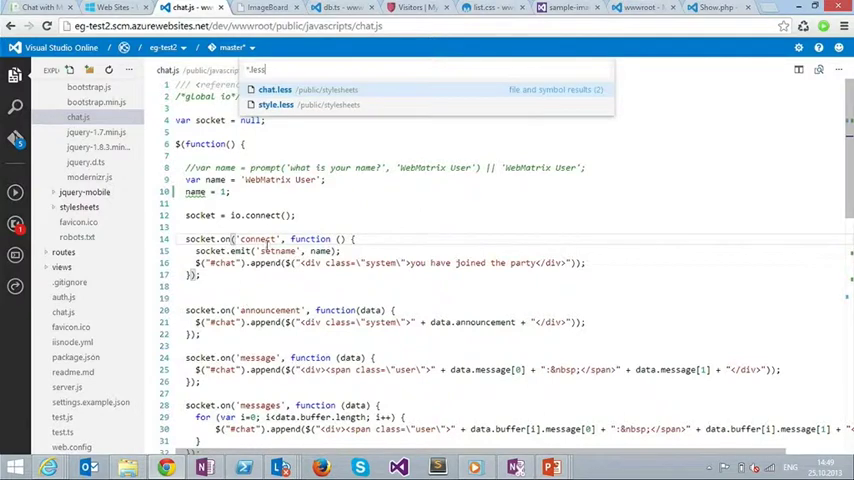
left_click(275, 89)
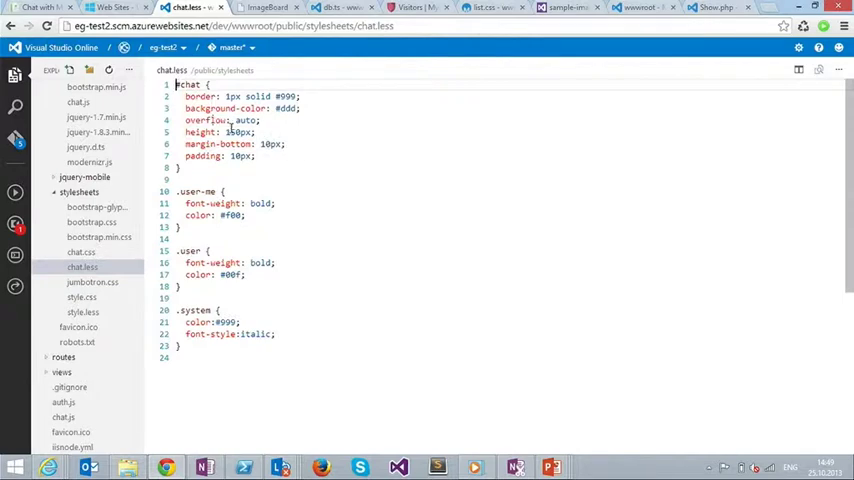
key("ctrl+e")
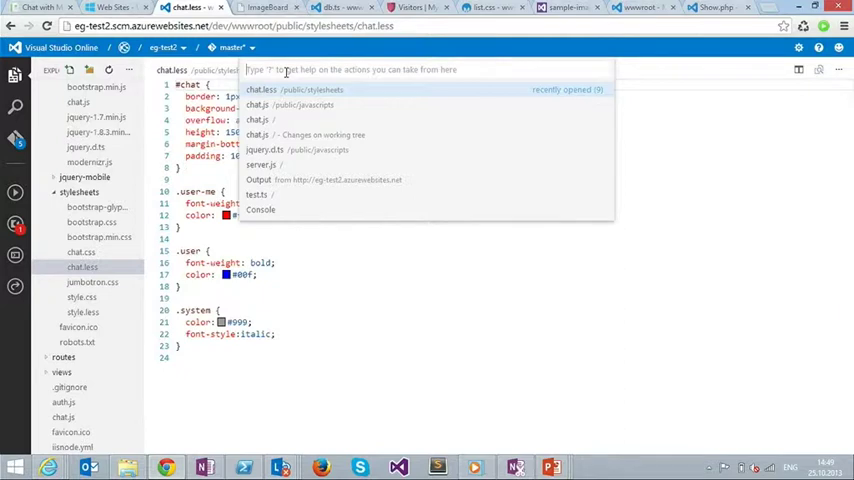
type(".")
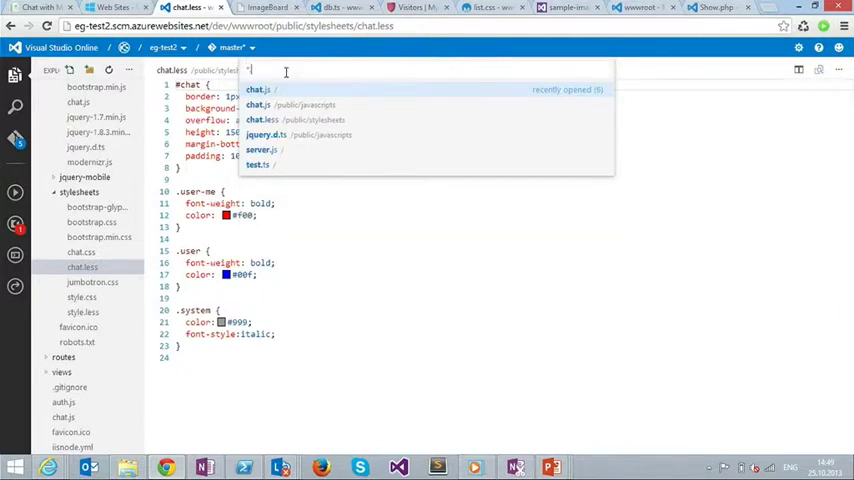
type("jsss")
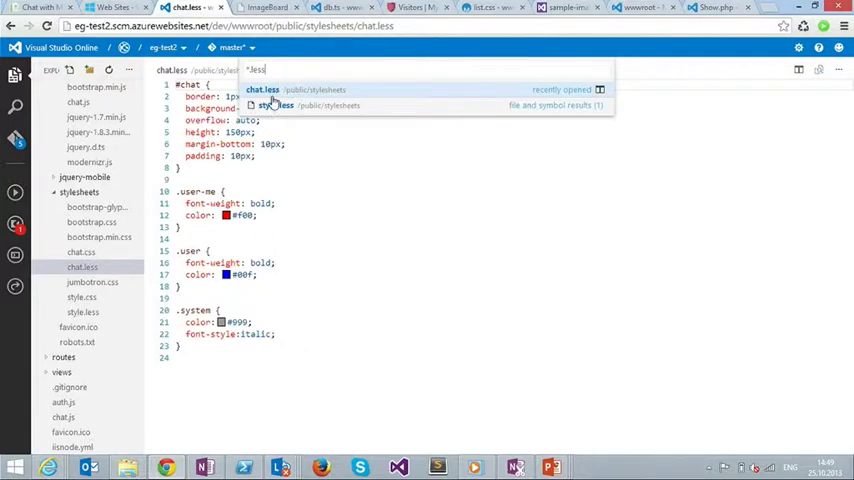
left_click(272, 106)
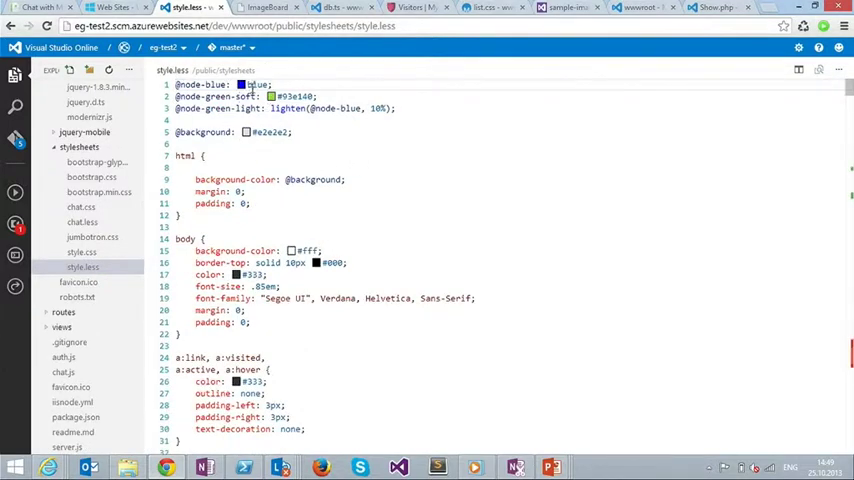
type("red")
key("BackSpace")
key("BackSpace")
key("BackSpace")
type("ue")
key("ctrl+space")
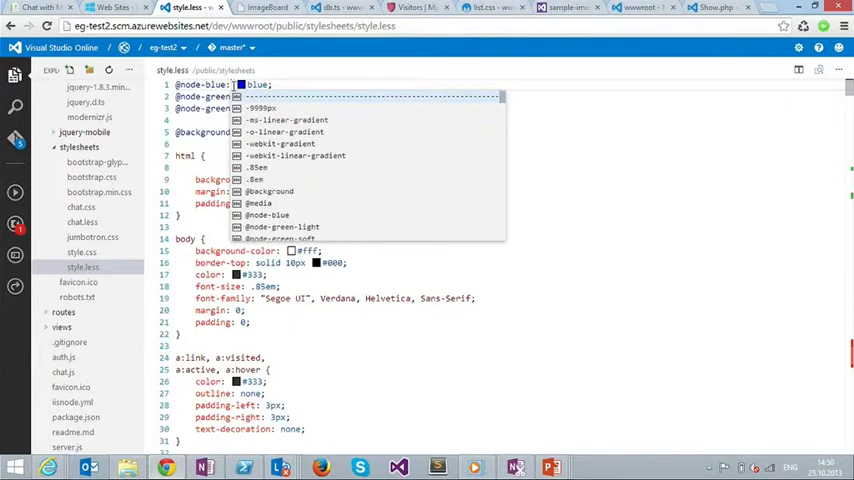
key("Escape")
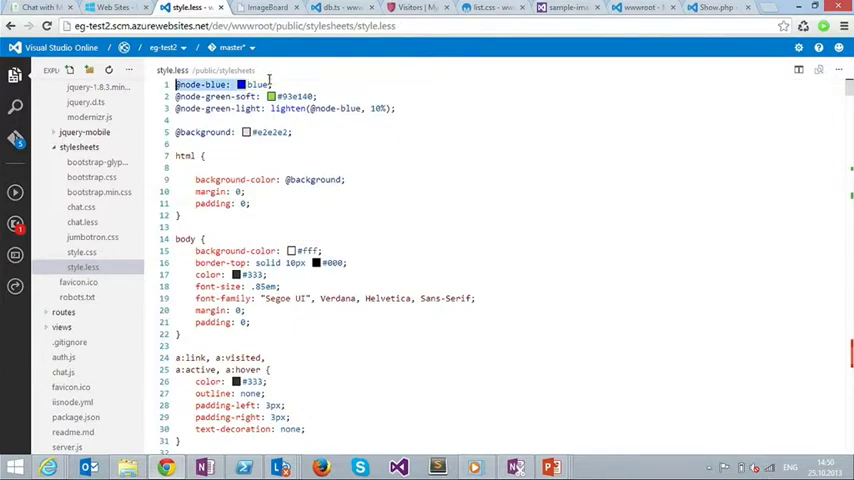
key("BackSpace")
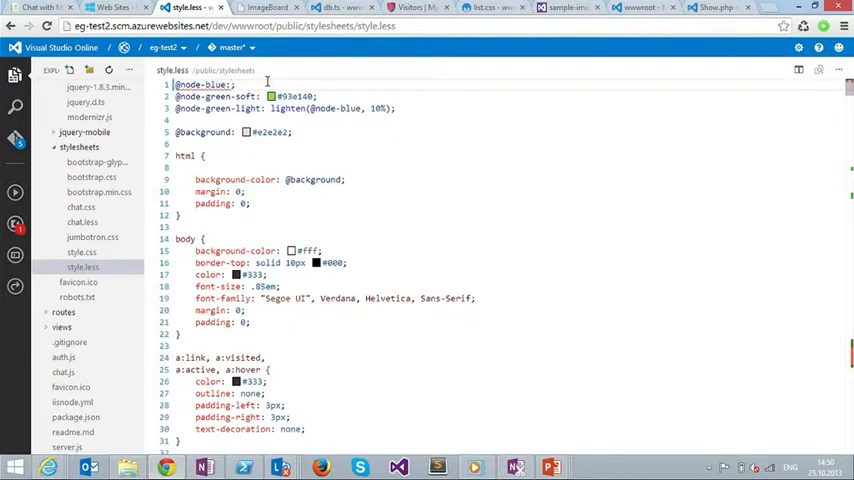
key("ctrl+space")
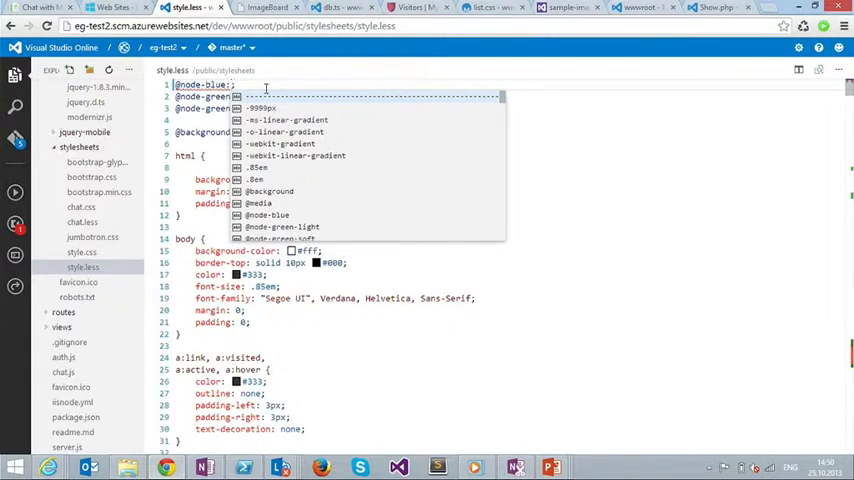
key("ctrl+z")
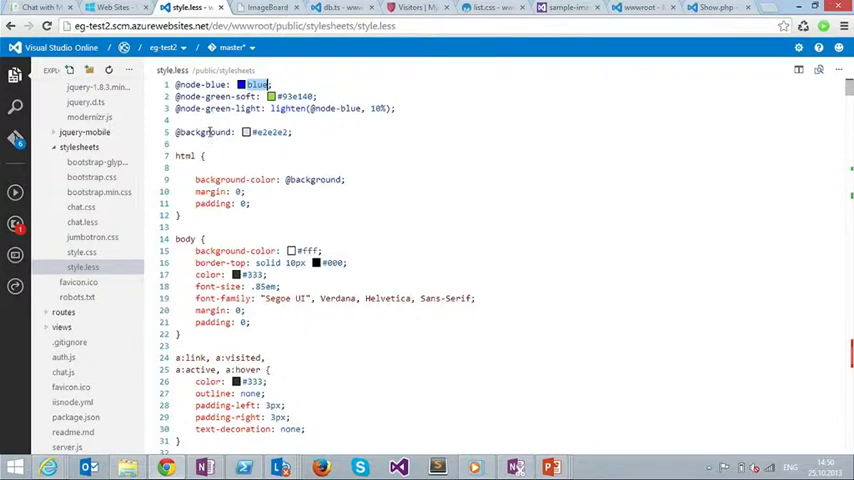
left_click(204, 132)
double_click(204, 132)
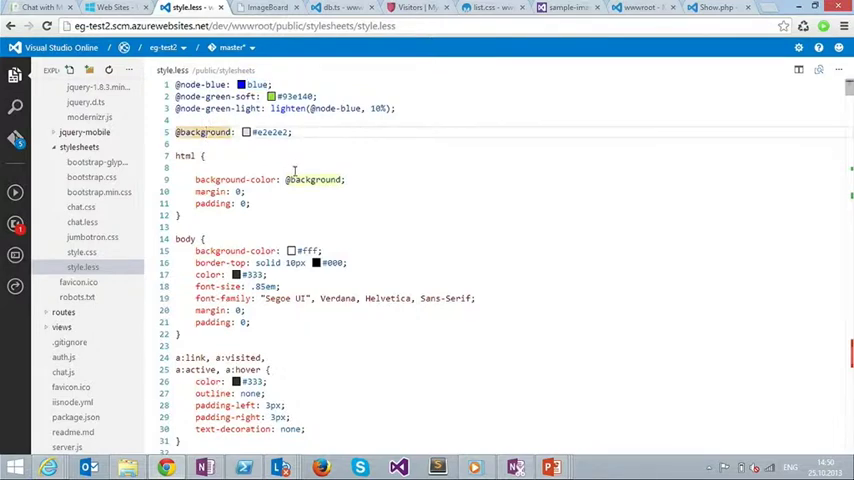
right_click(204, 132)
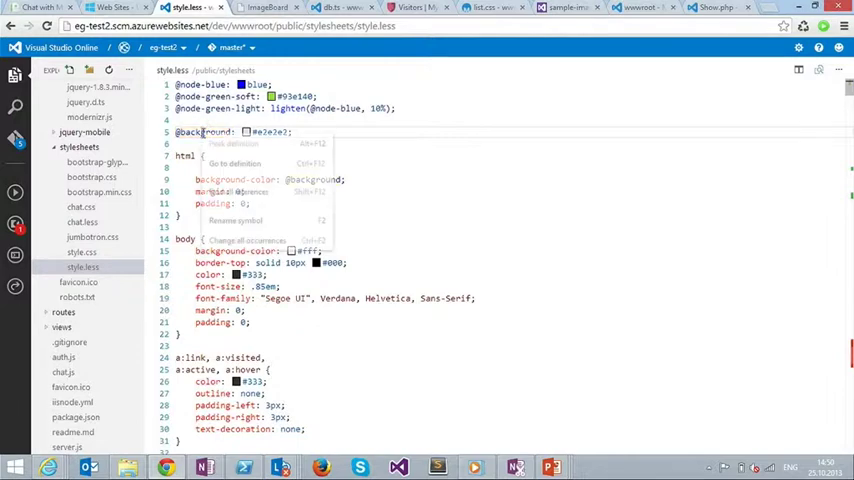
left_click(230, 220)
type("tfdfdsasdf")
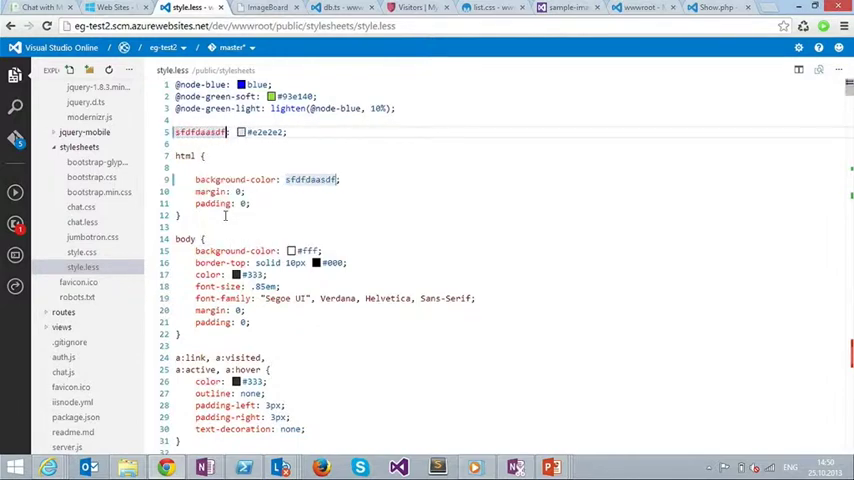
key("Escape")
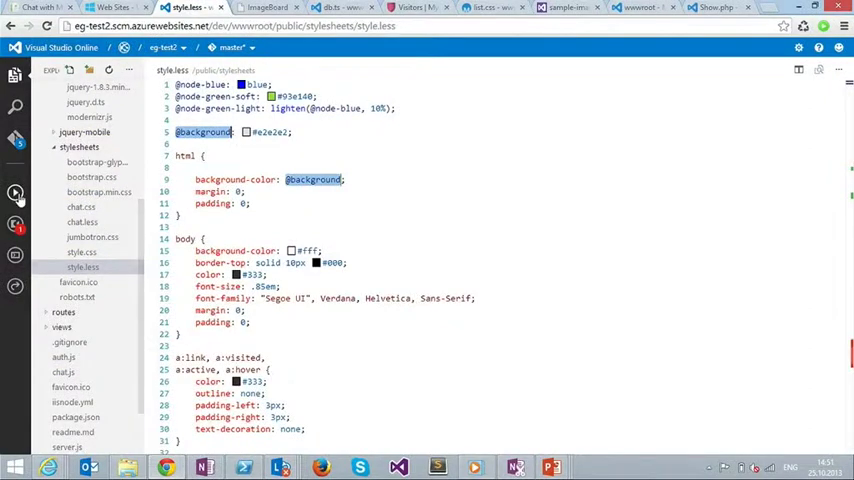
- Open the Console beside style.less, close Output, and run lessc to show its help
left_click(15, 192)
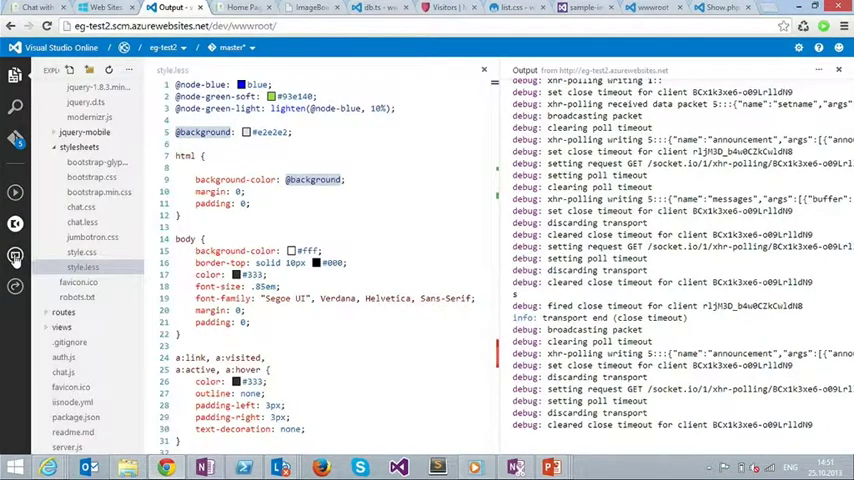
left_click(15, 255)
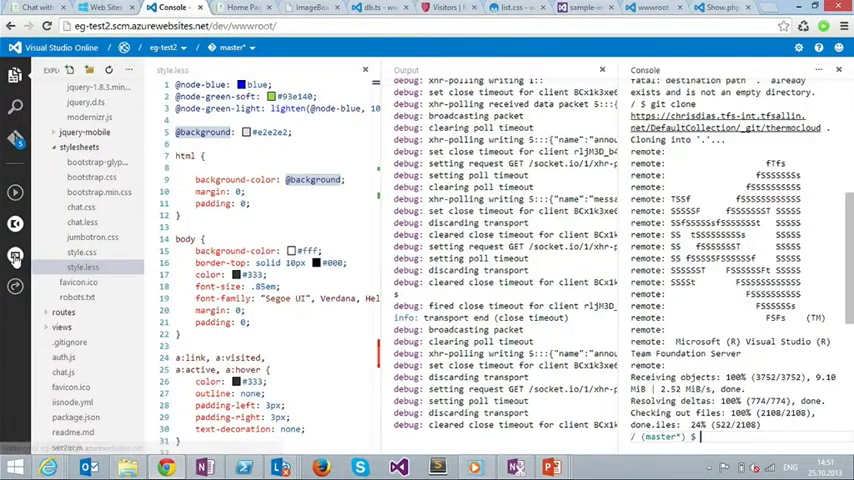
left_click(603, 70)
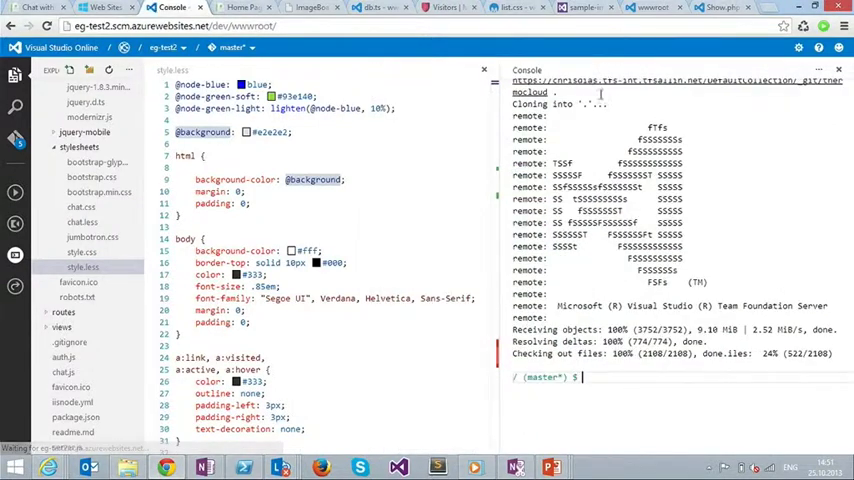
left_click(597, 340)
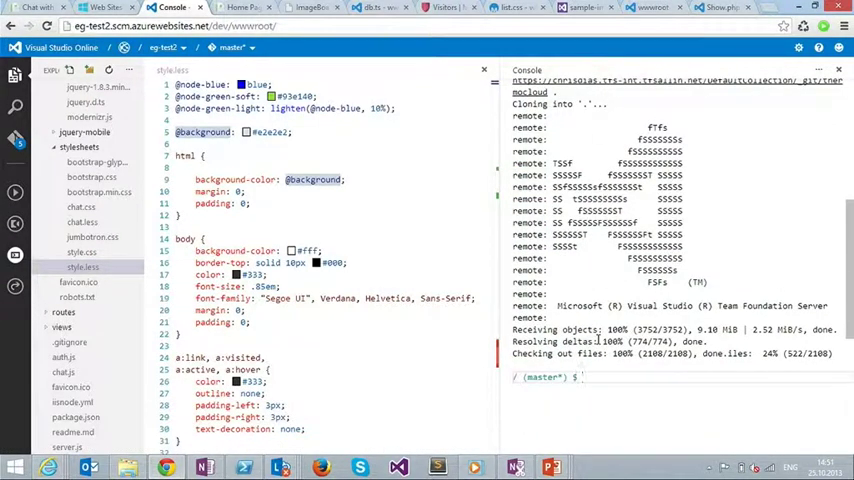
type("essc")
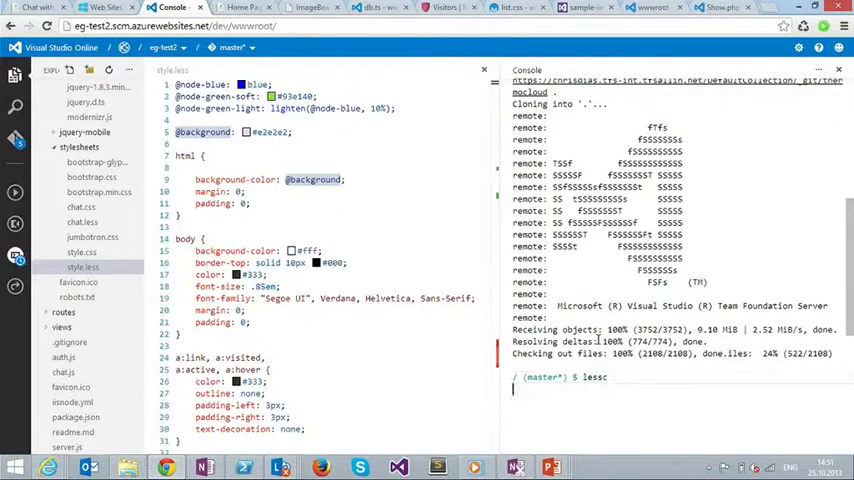
key("Return")
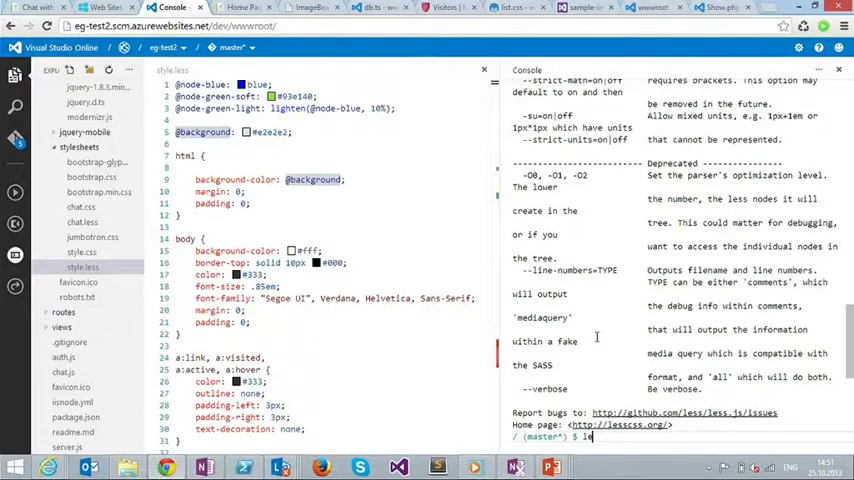
mouse_move(551, 467)
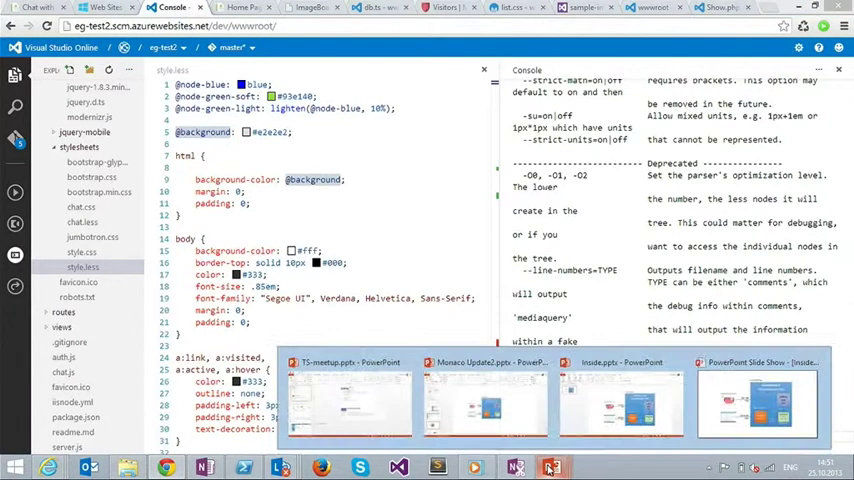
mouse_move(620, 400)
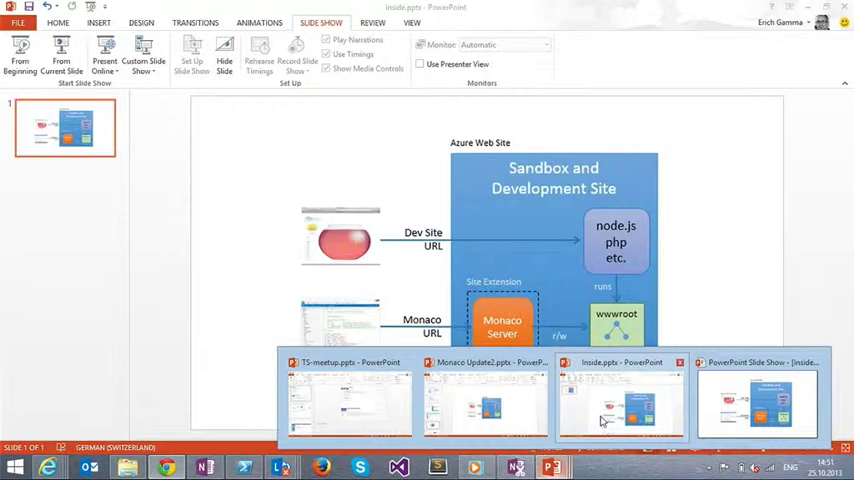
- Bring the Inside.pptx Azure sandbox architecture slide to the front
left_click(603, 420)
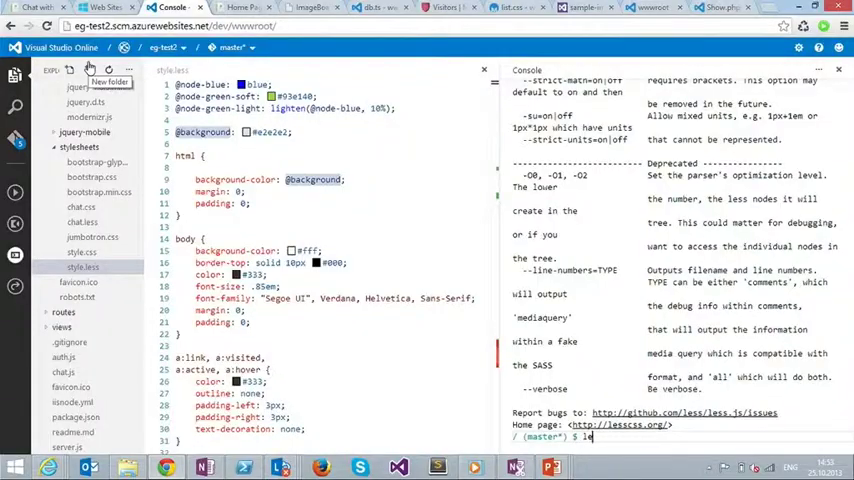
type("ssc")
- Run 'lessc style.less style.css' in the console, which fails with ENOENT in wwwroot
left_click(326, 197)
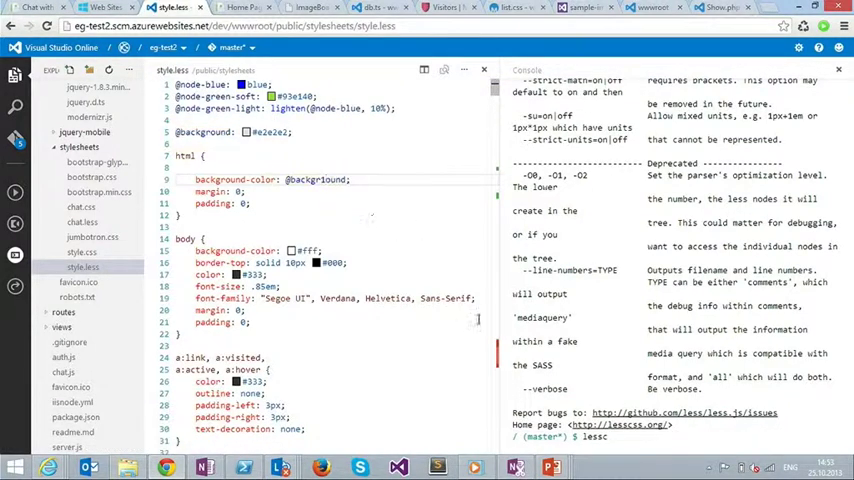
left_click(627, 438)
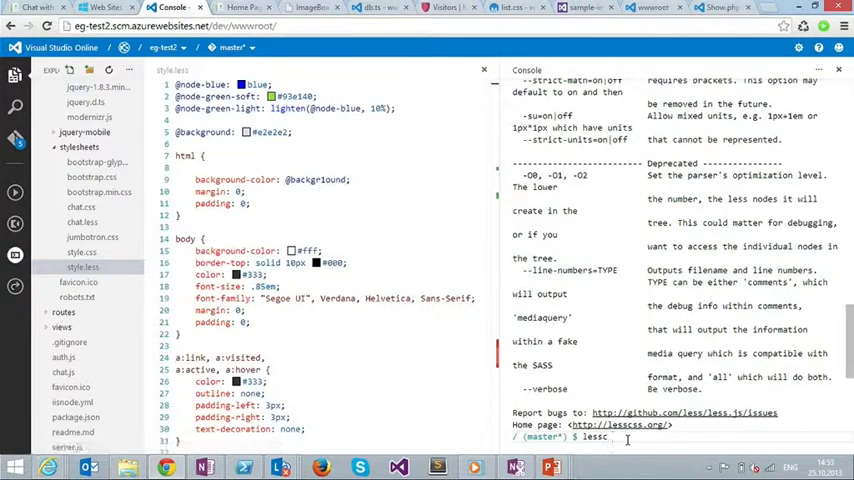
type("style.less")
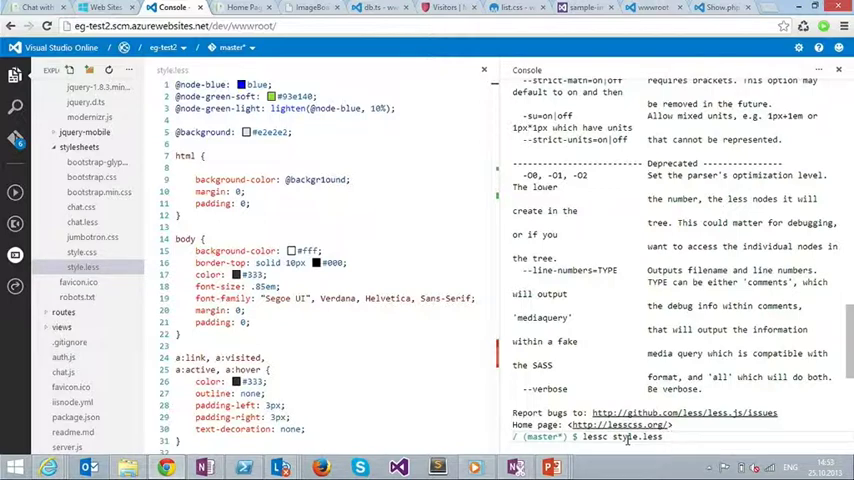
type(" style.css")
key("Return")
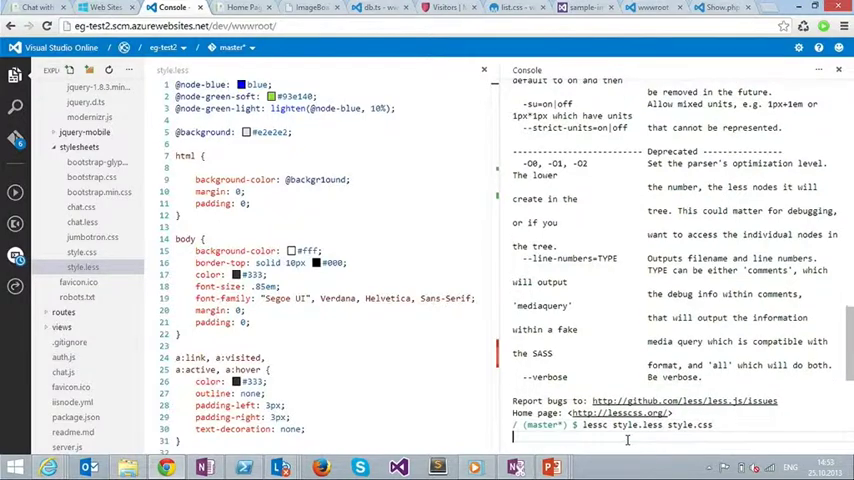
key("Return")
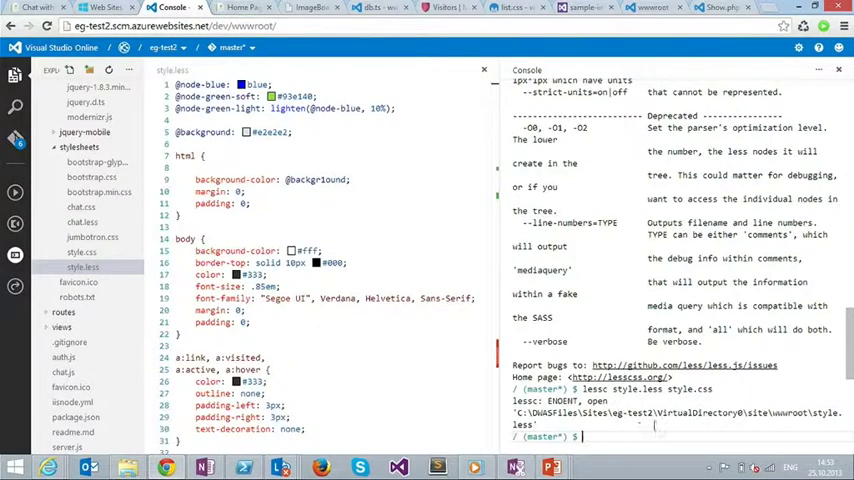
- Start a change-folder command with Tab suggestions, then abandon it
left_click(594, 438)
type("cd st")
key("Tab")
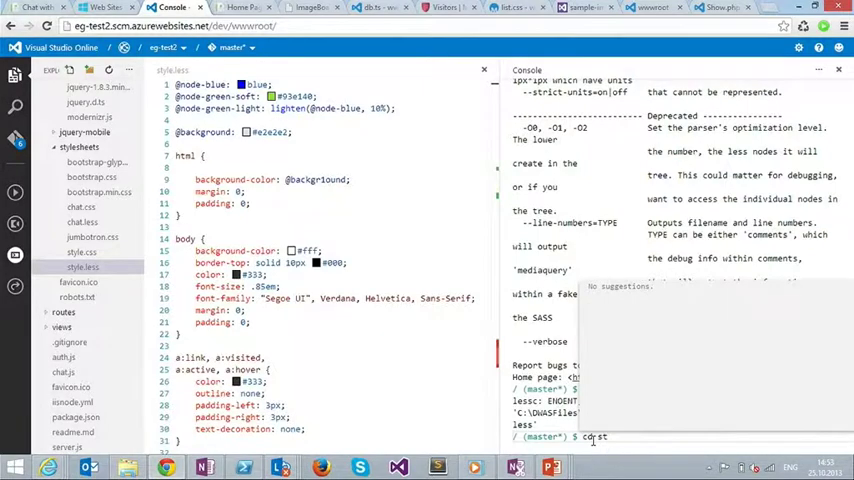
key("BackSpace")
type("ty")
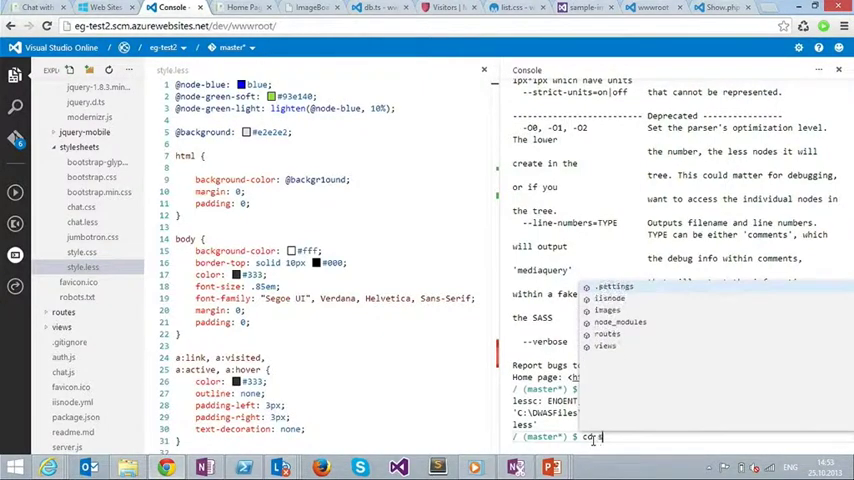
type("l")
type("esheet")
key("BackSpace")
key("BackSpace")
key("BackSpace")
key("Escape")
key("Return")
type("dir")
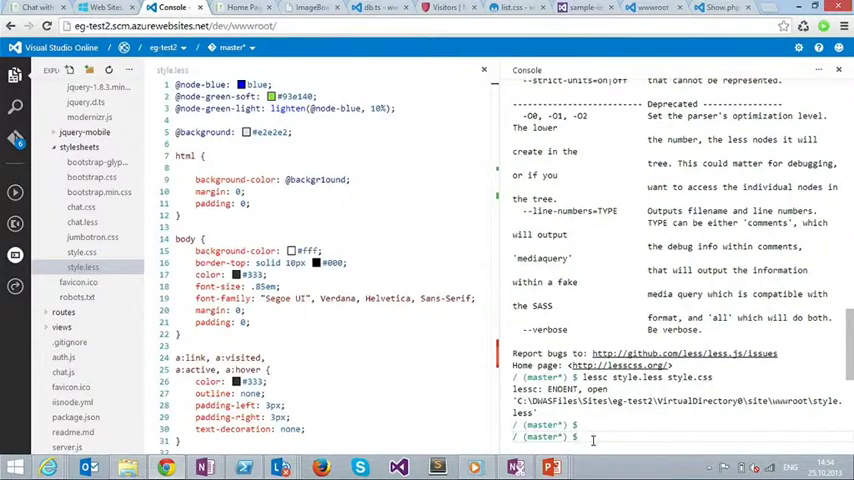
- List wwwroot with dir, fail cd stylesheets, then cd into public/ via Tab completion
key("Return")
type("cd")
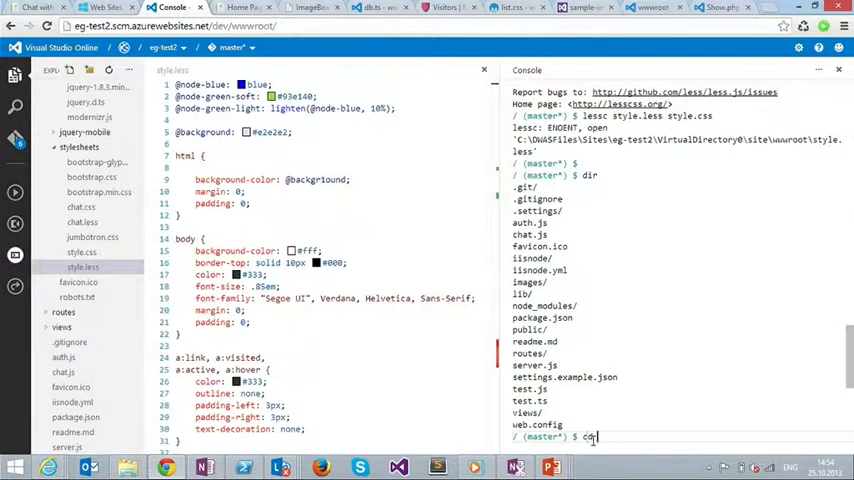
type(" style")
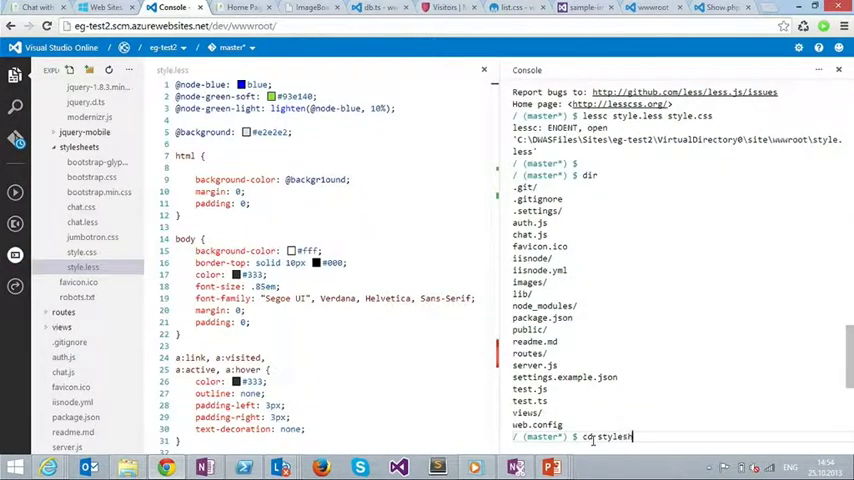
type("sheet")
type("s")
key("Return")
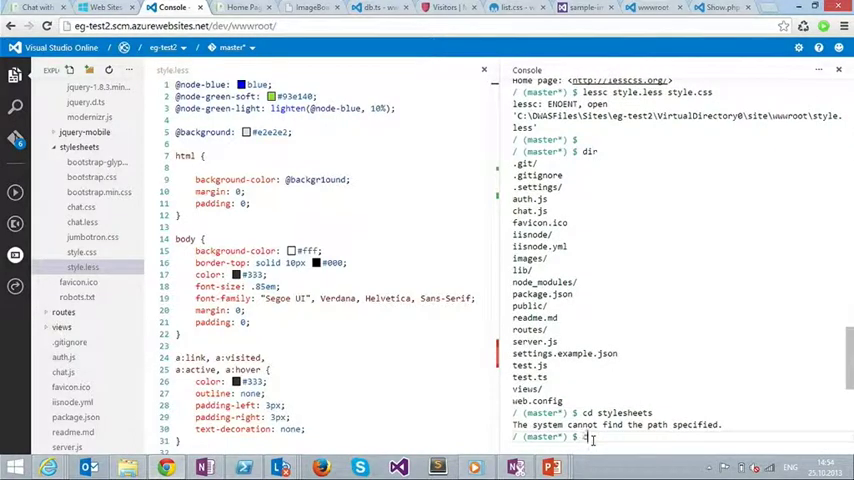
type("d pub")
key("Tab")
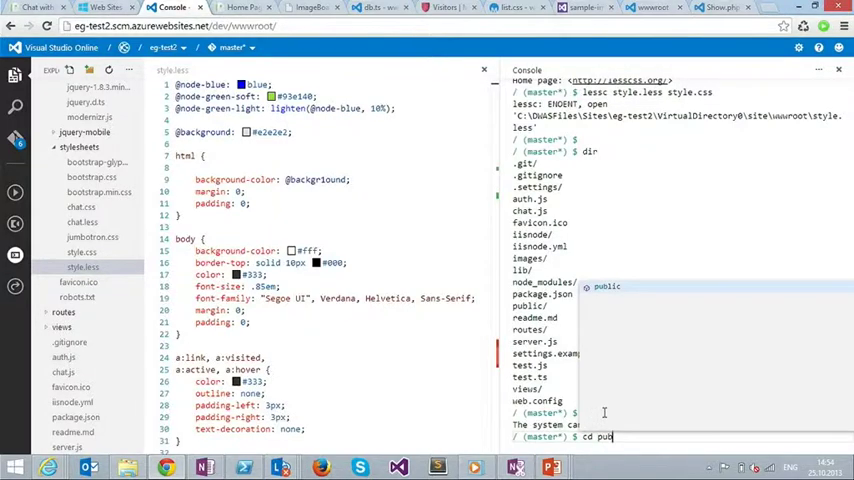
key("Tab")
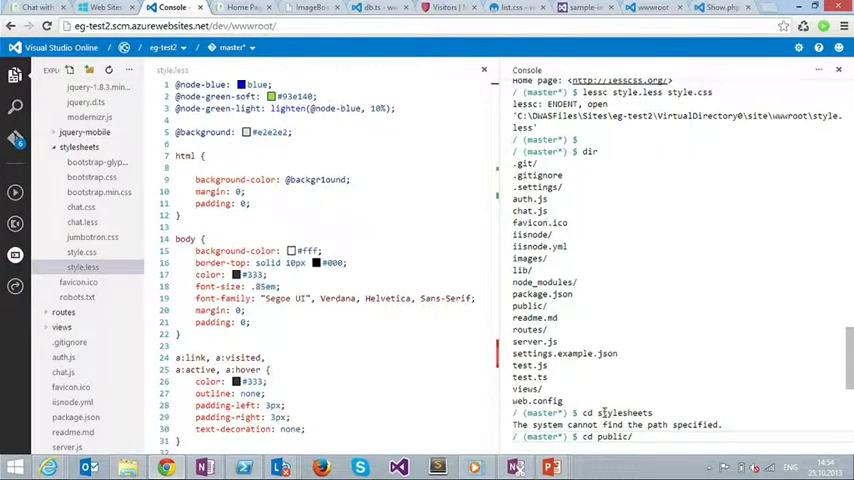
key("Return")
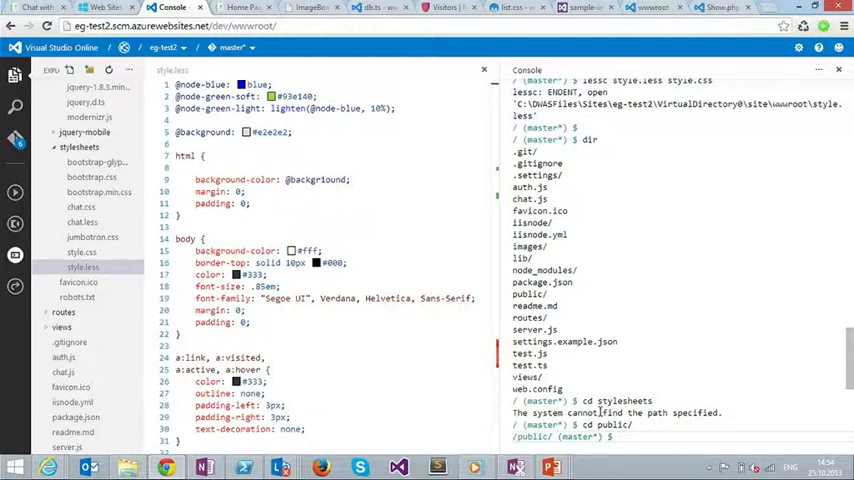
type("dir")
- List public, enter stylesheets, run 'lessc style.less style.css', and open the error at line 9, column 23
key("Return")
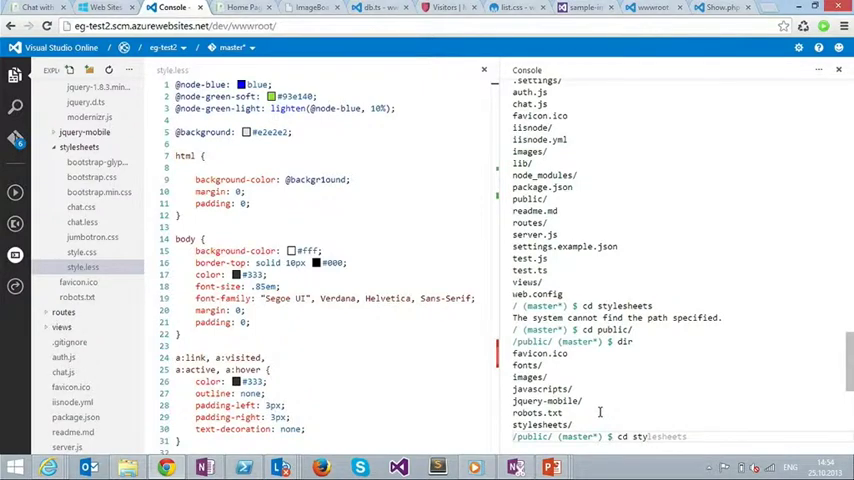
key("Tab")
key("Tab")
key("Return")
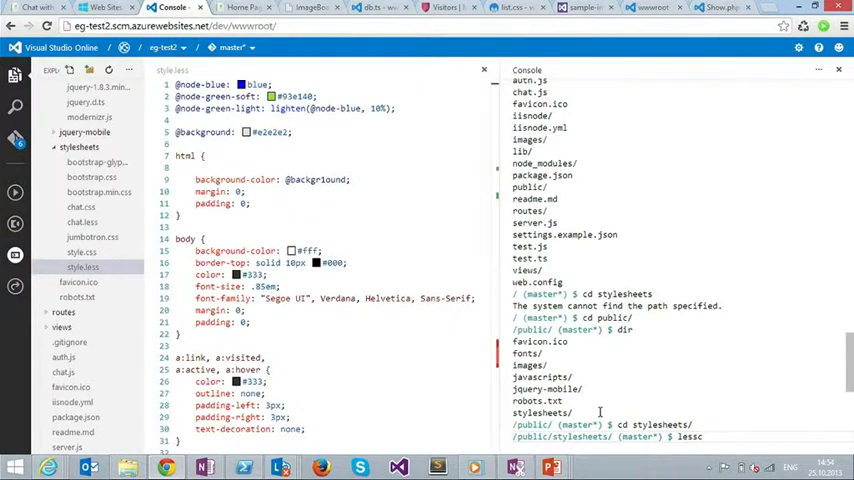
type("style.less style.css")
key("Return")
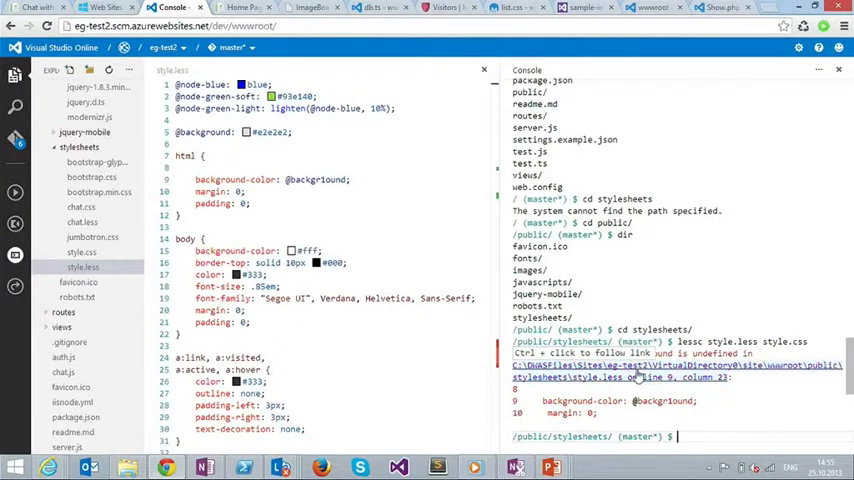
left_click(637, 375, "ctrl")
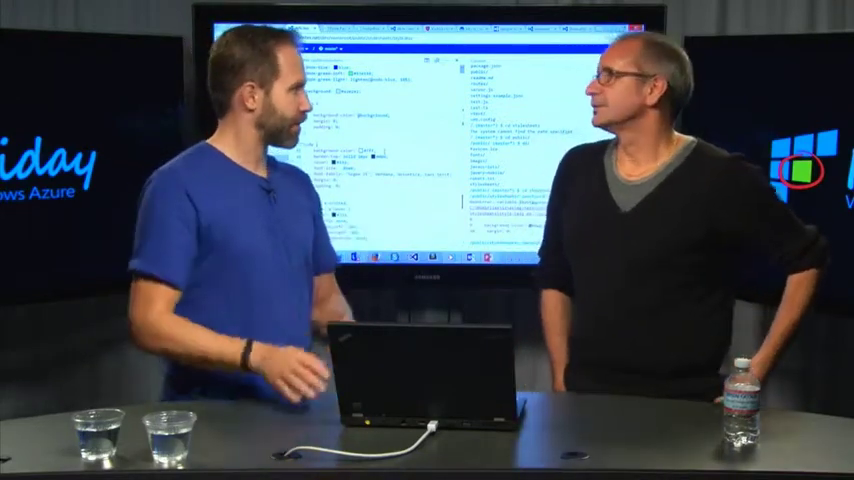
key("ctrl+b")
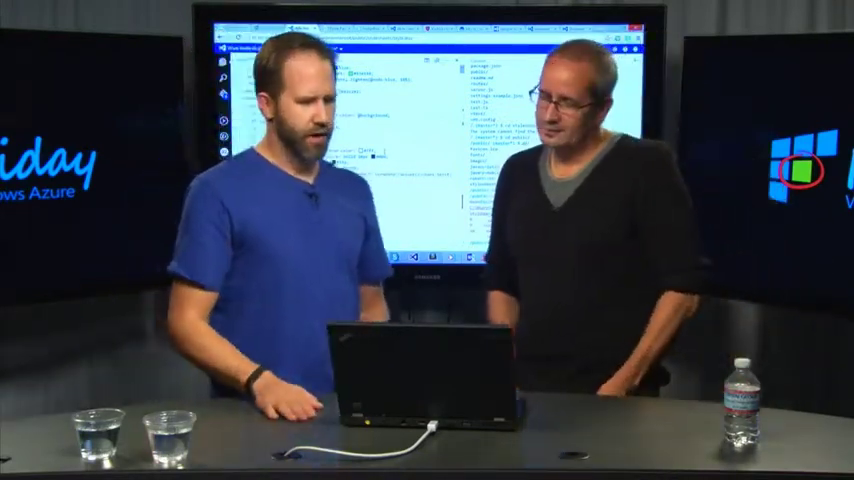